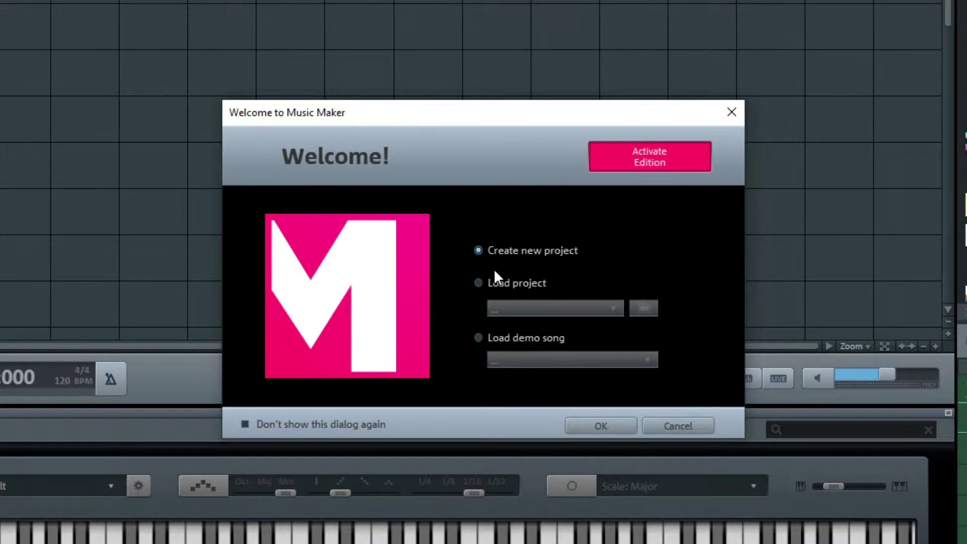
Step: Look at the recent projects and the project file browser, then cancel without opening anything
click(480, 282)
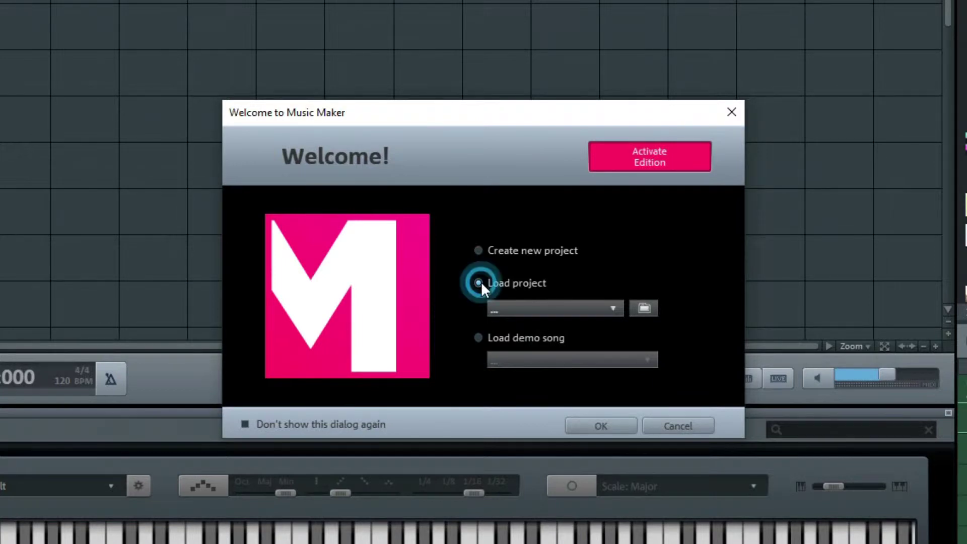
click(613, 309)
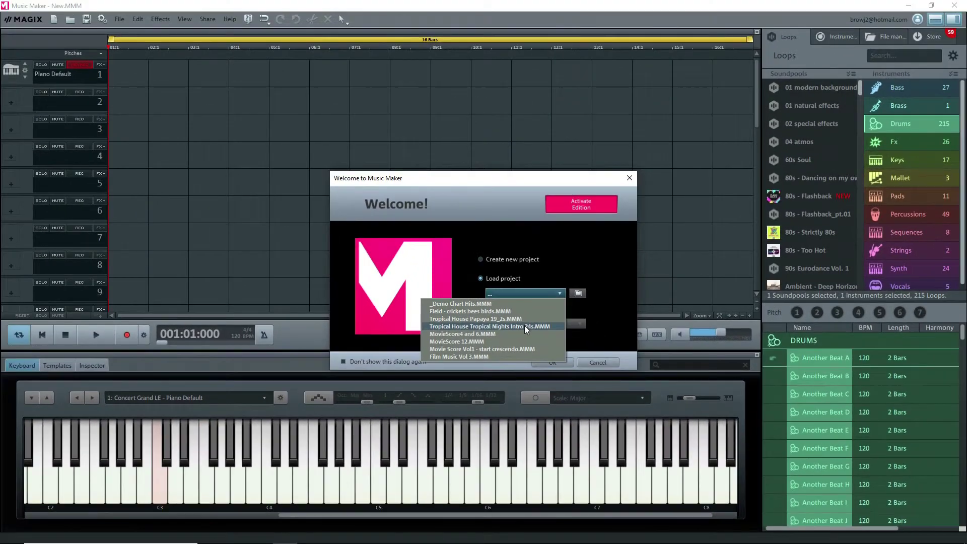
click(644, 308)
click(579, 296)
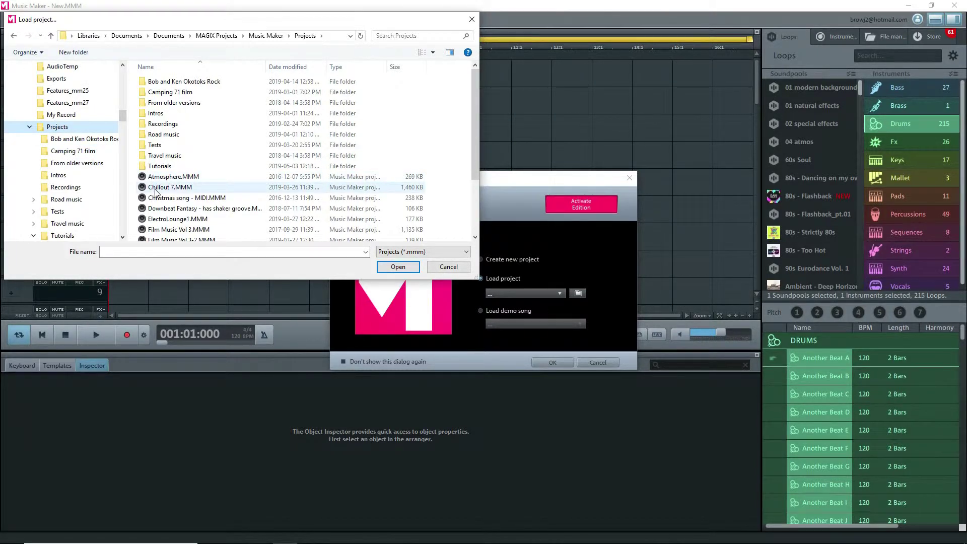
click(449, 267)
Step: Load the Chart Hits demo song from the demo song list
click(480, 311)
click(579, 324)
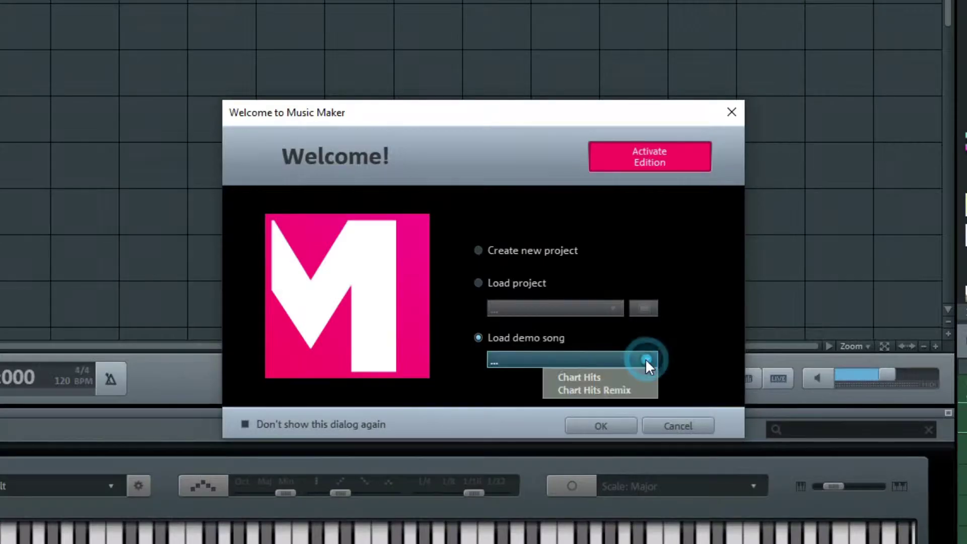
click(603, 375)
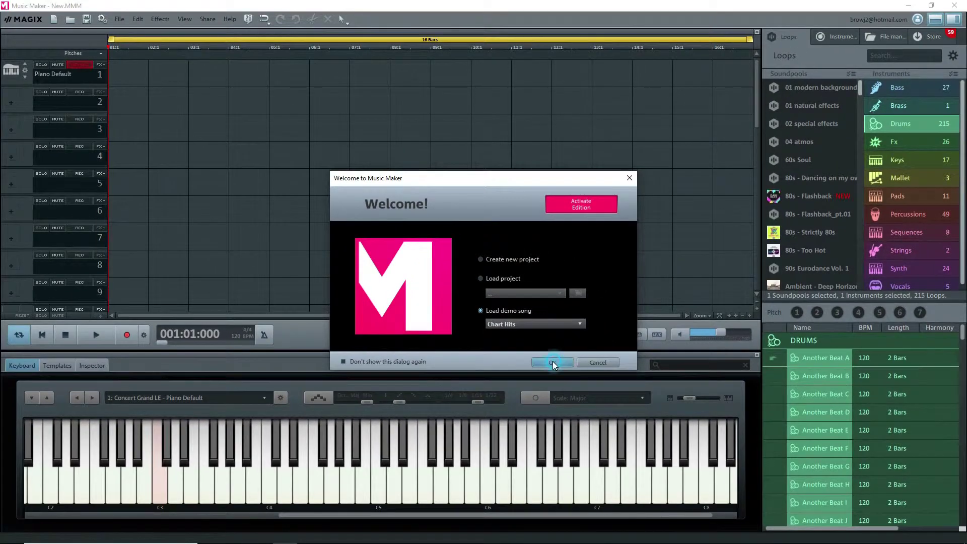
click(552, 361)
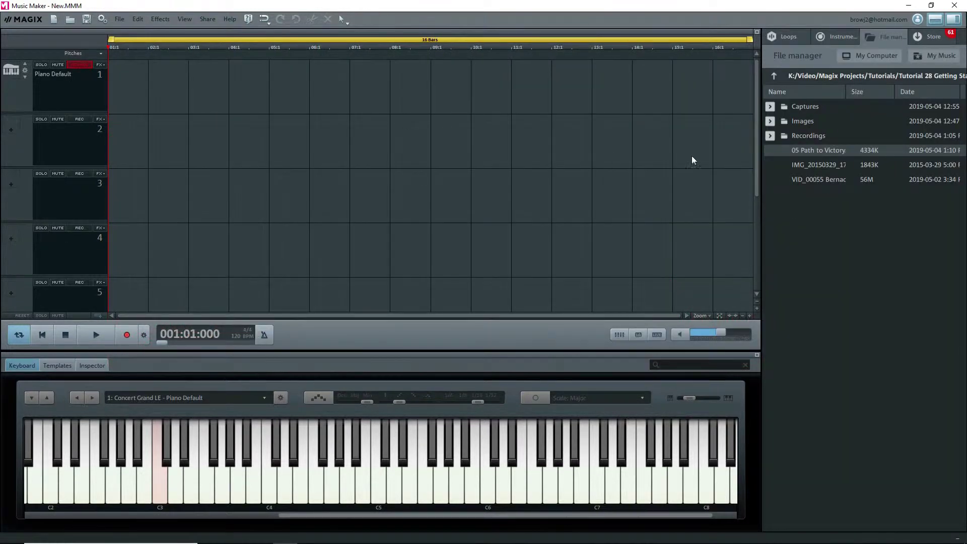
Step: Pick the 05 Path to Victory audio file in the file manager
click(793, 150)
Step: Place 05 Path to Victory on track 1 at bar 1 and split it at bars 25 and 49
drag(571, 113, 352, 95)
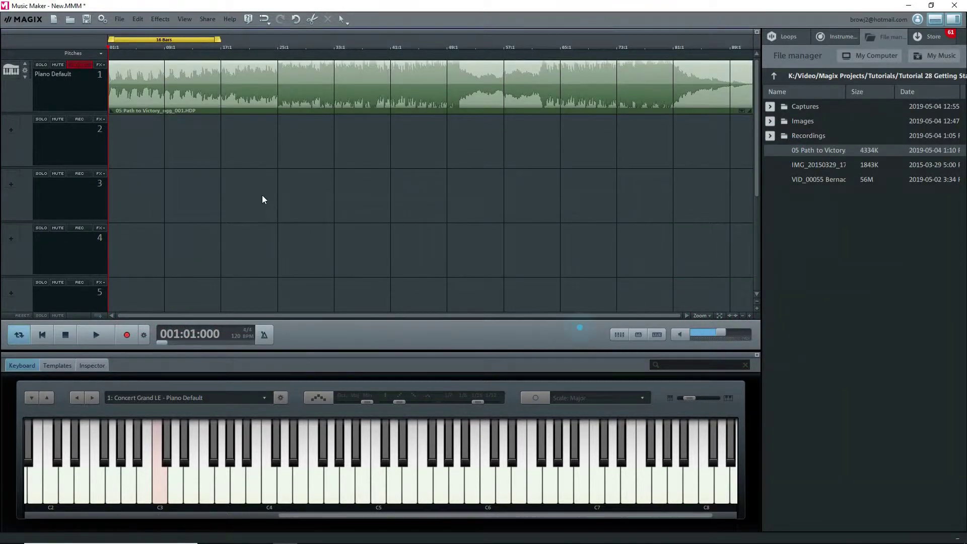
click(279, 47)
click(283, 83)
key(t)
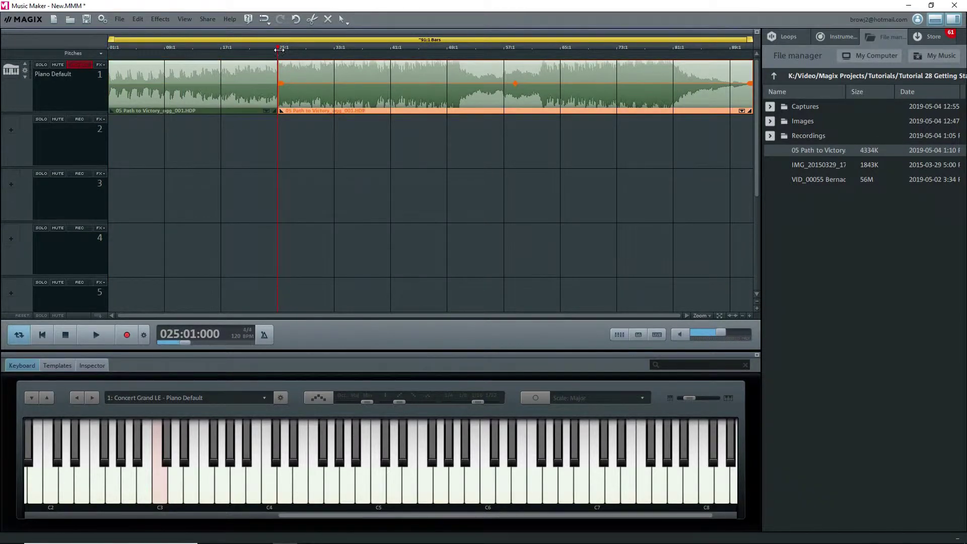
click(447, 48)
key(t)
Step: Delete the bars 25–49 part, slide the last part left, and lower its volume
click(418, 77)
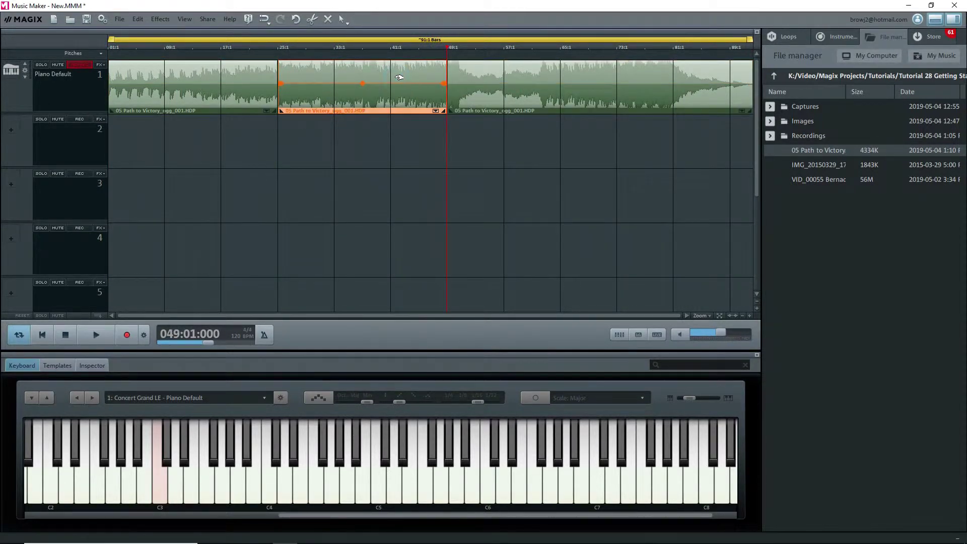
key(Delete)
drag(501, 80, 332, 78)
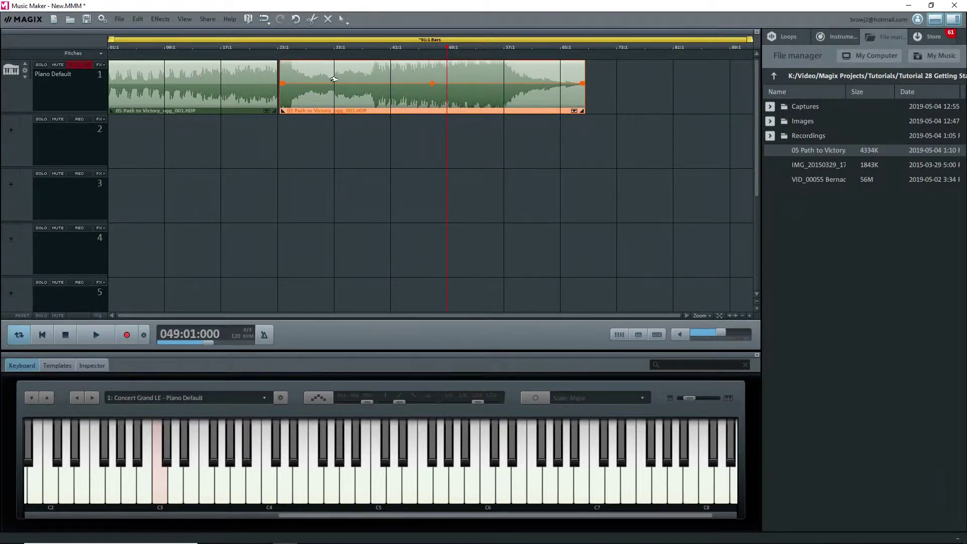
drag(428, 94, 431, 95)
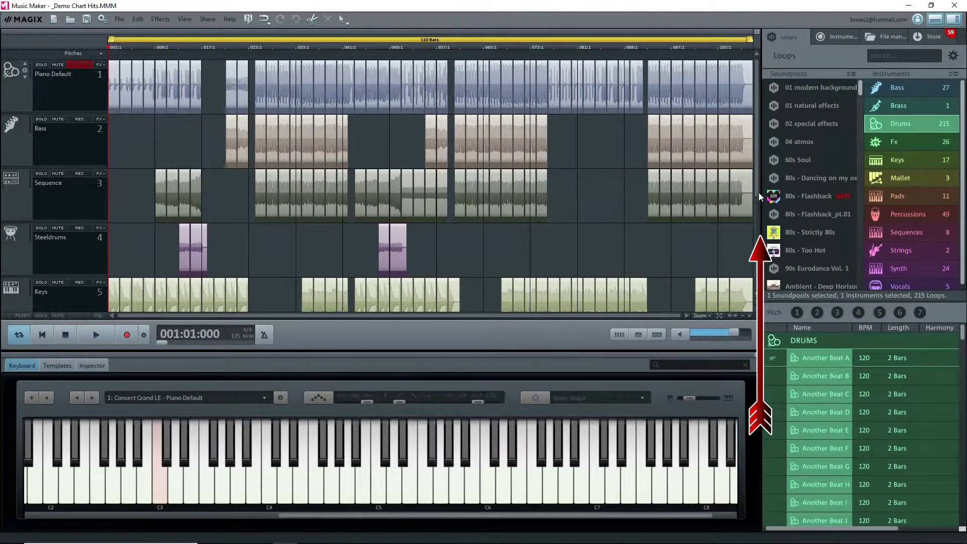
drag(756, 210, 751, 83)
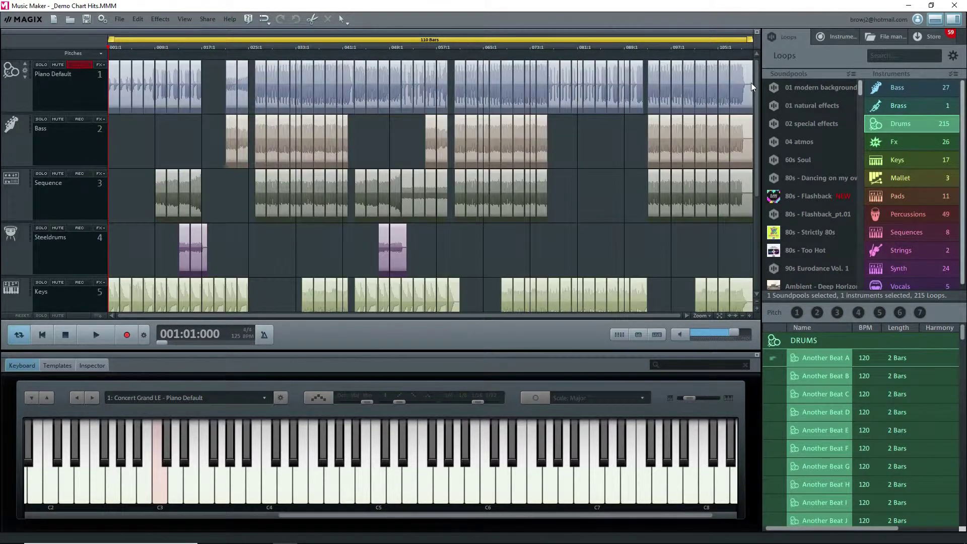
click(119, 19)
mouse_move(212, 124)
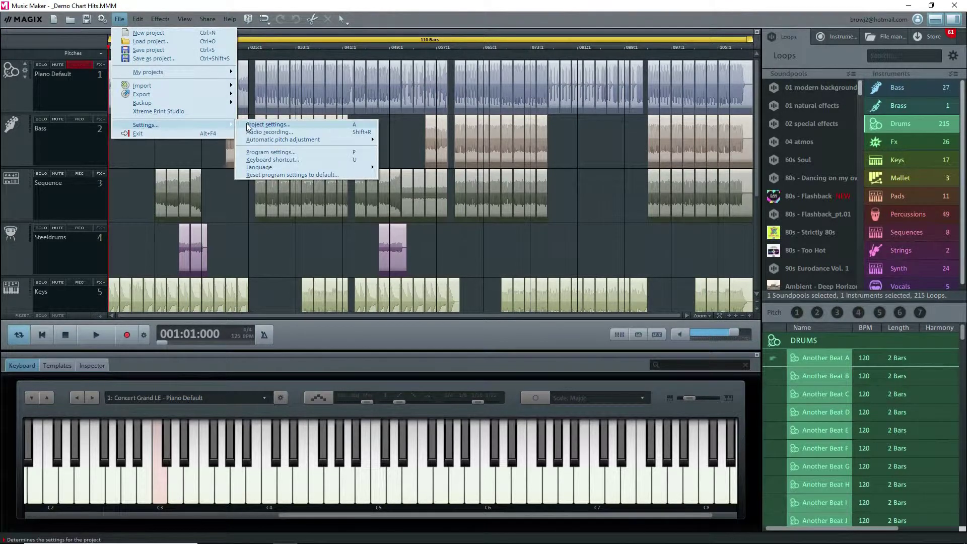
click(264, 131)
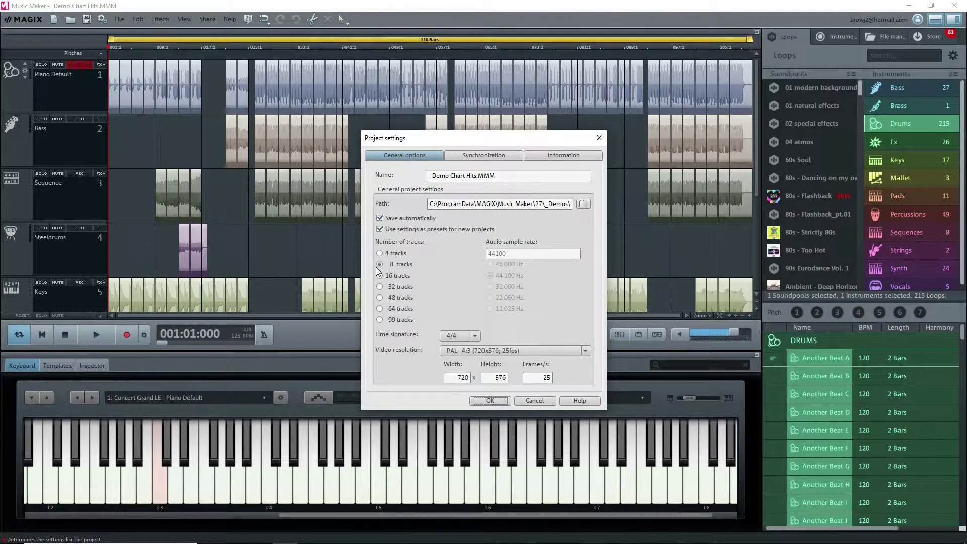
click(489, 400)
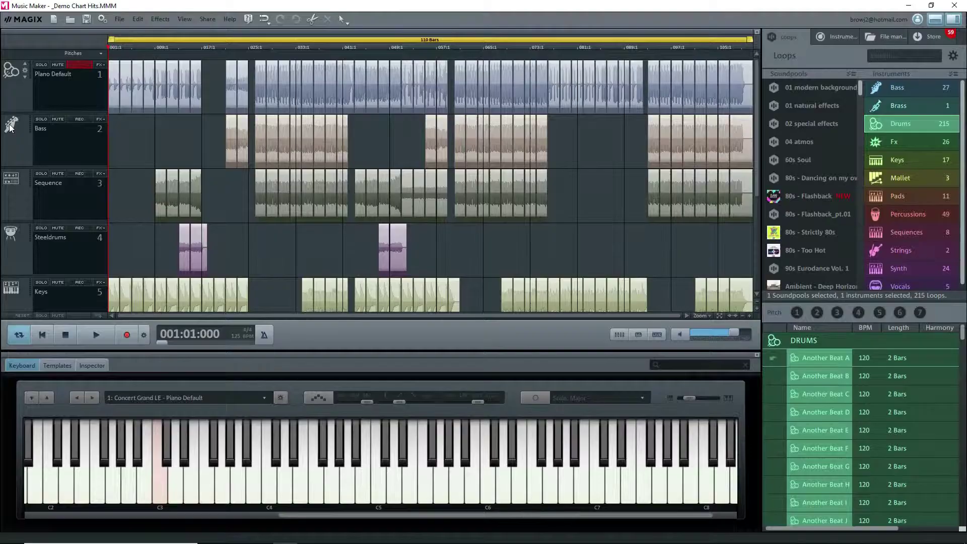
Step: Inspect the Bass track's instrument and icon choices, and toggle its Solo on and off
click(15, 210)
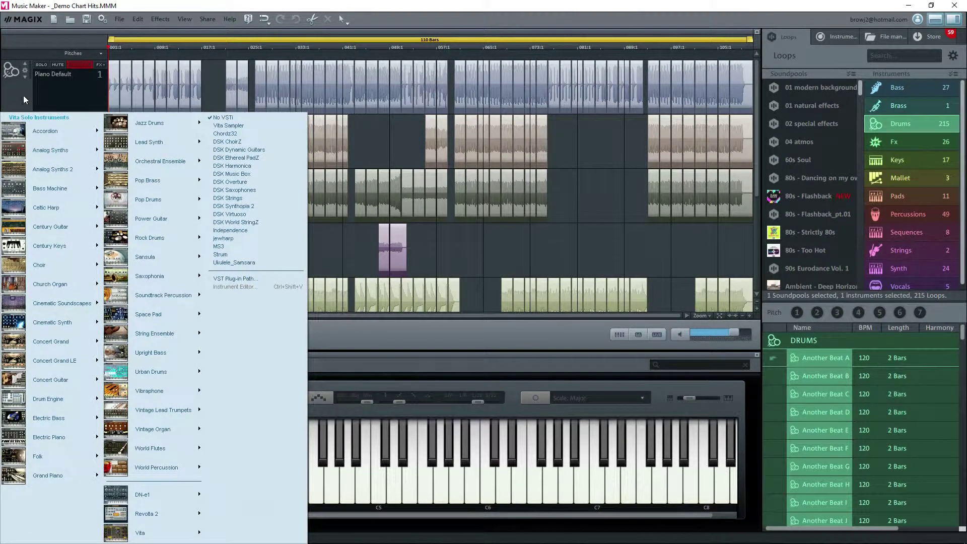
click(82, 94)
click(7, 126)
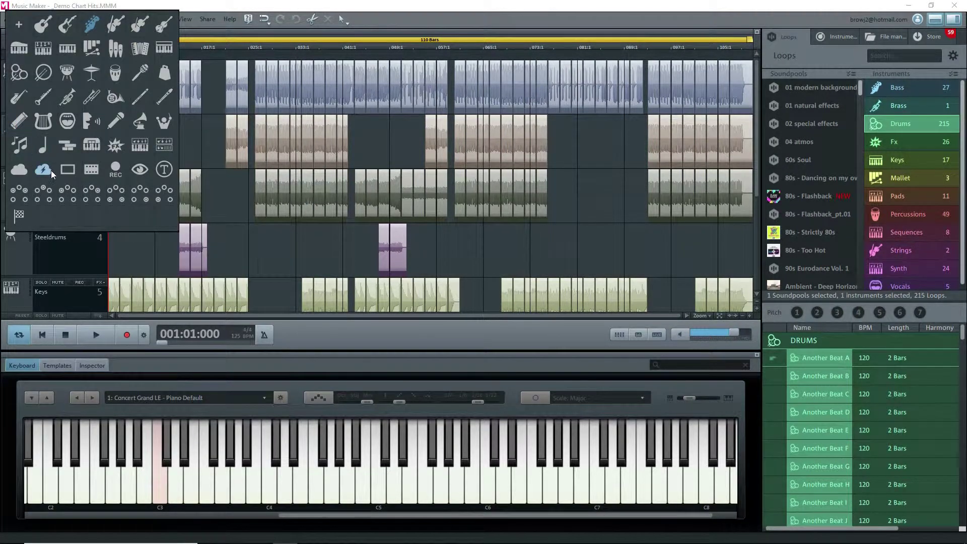
click(50, 256)
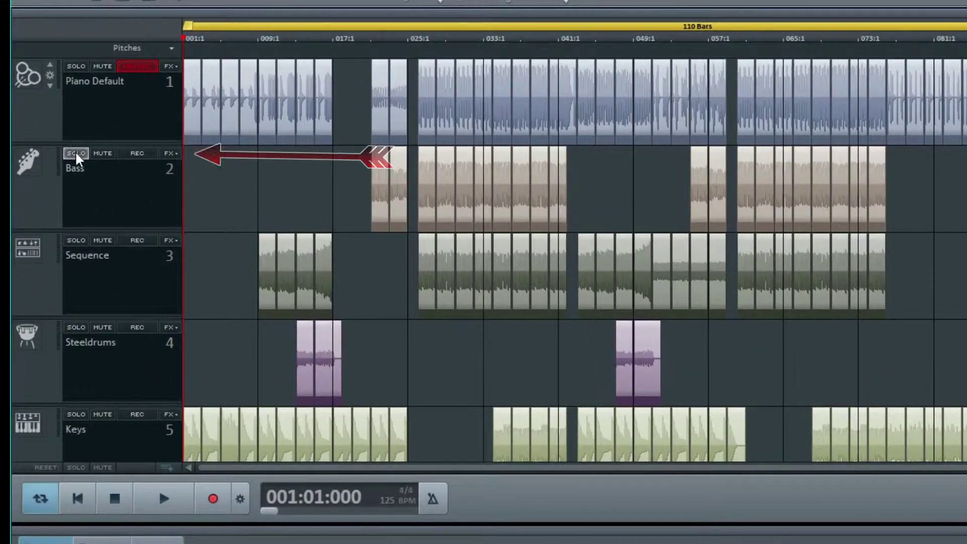
click(41, 120)
click(77, 156)
Step: Arm the Bass track for recording, keep its name, and check the Pitches presets
click(133, 155)
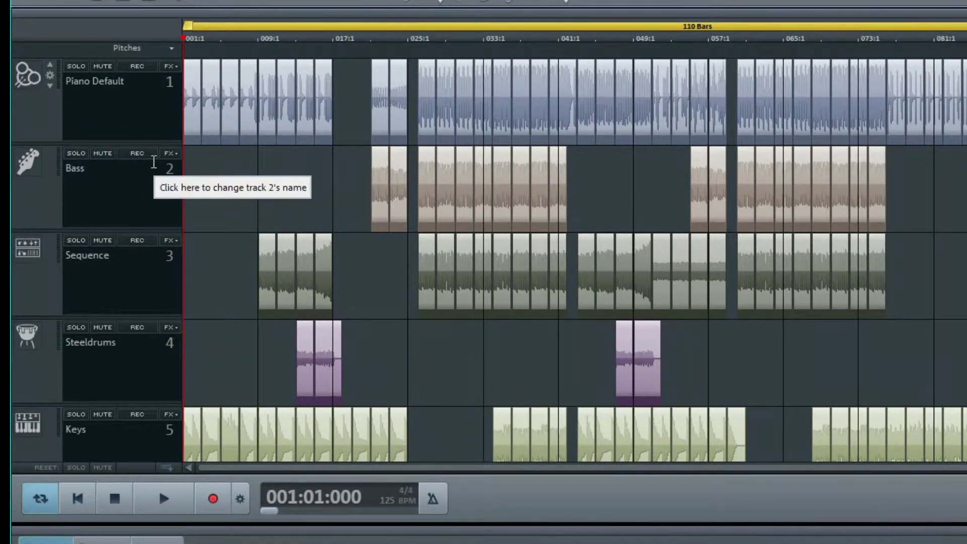
click(75, 169)
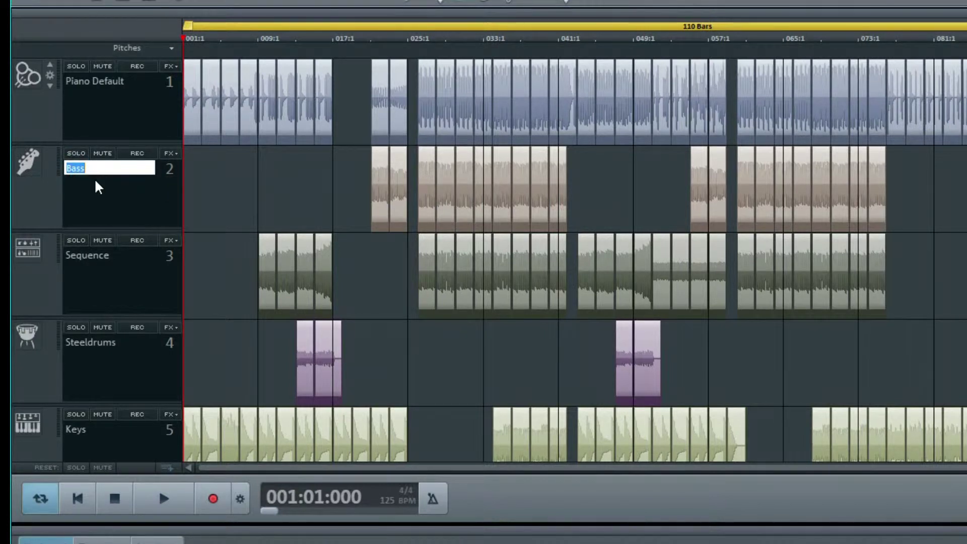
click(96, 182)
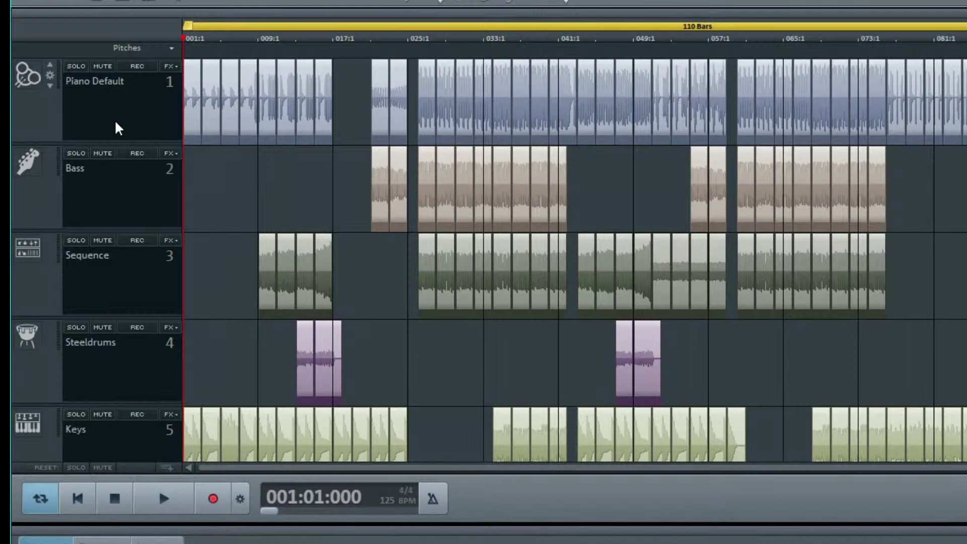
click(134, 39)
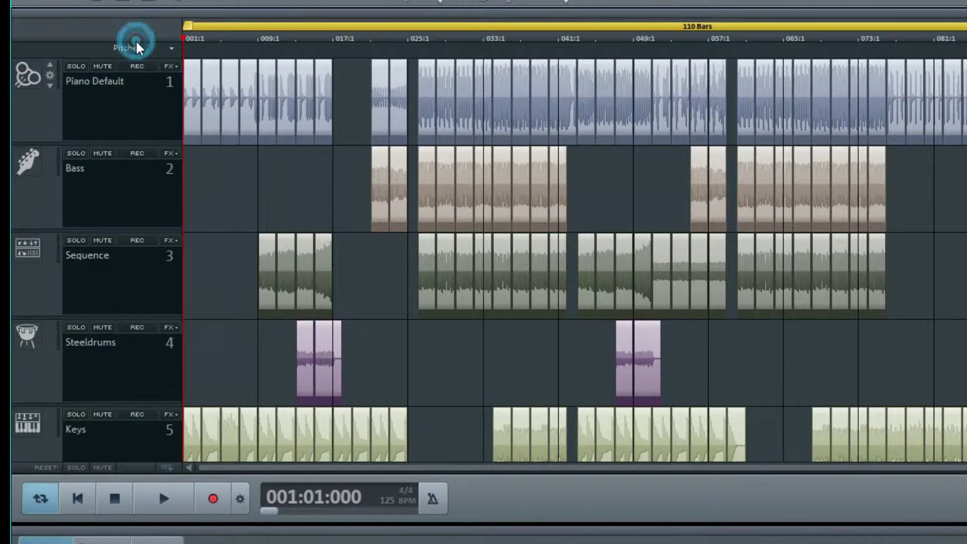
click(171, 49)
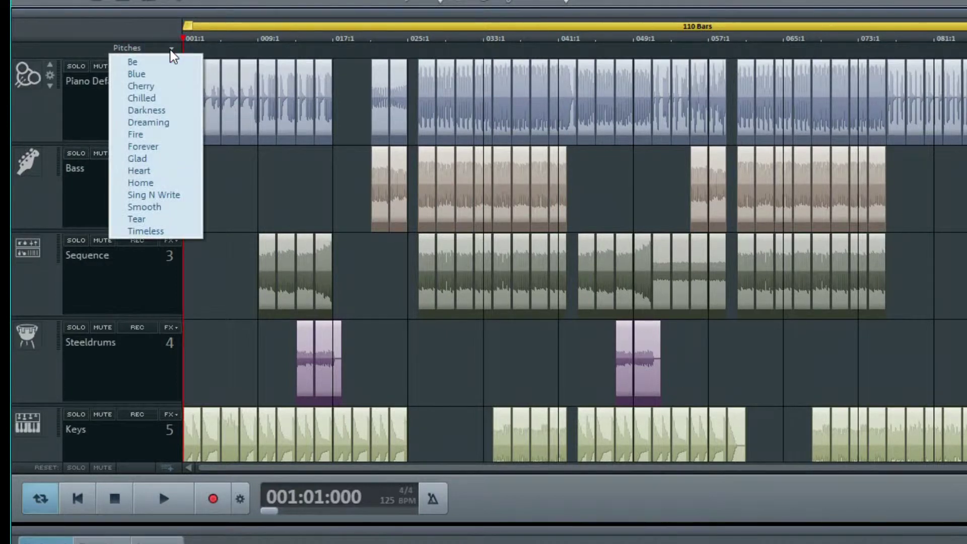
click(94, 48)
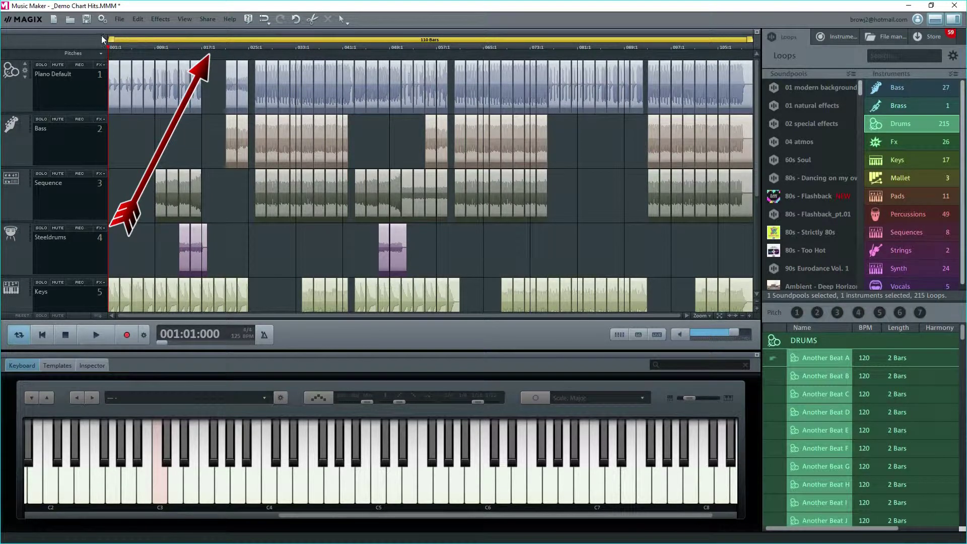
mouse_move(102, 39)
mouse_down()
mouse_move(299, 39)
mouse_move(110, 38)
mouse_up()
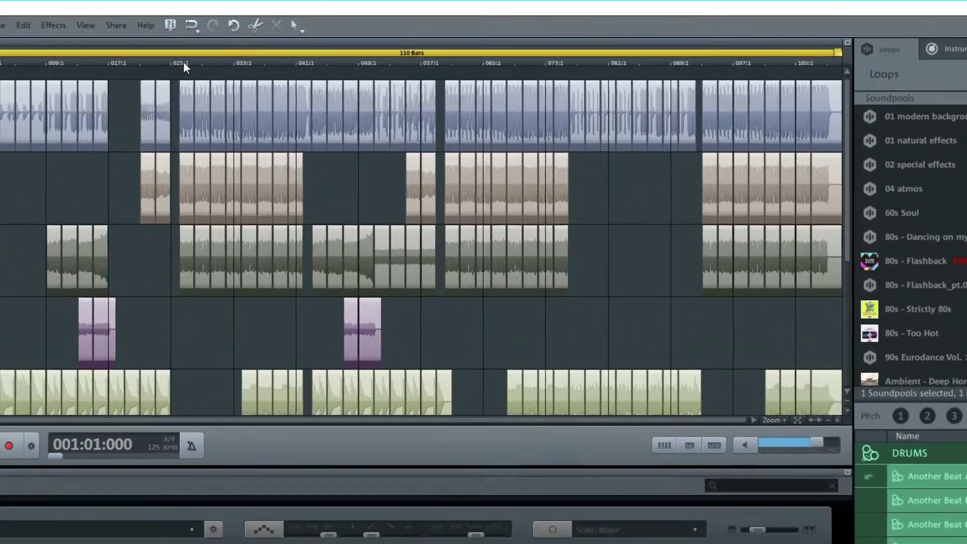
click(252, 48)
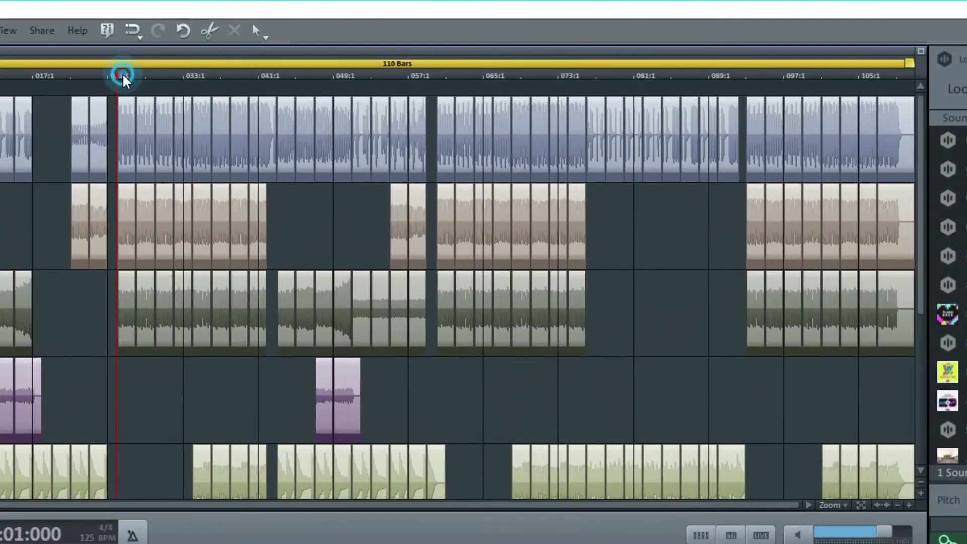
right_click(124, 77)
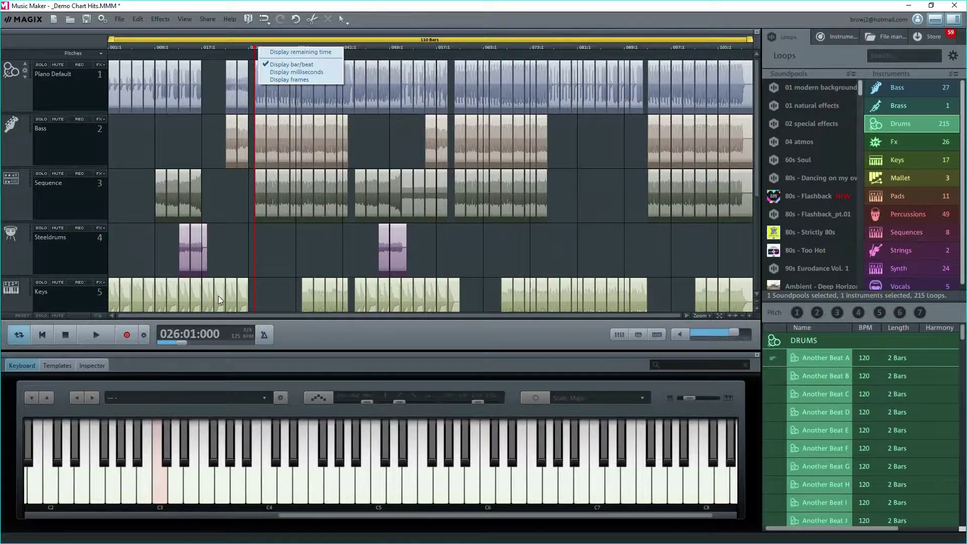
click(30, 538)
right_click(30, 538)
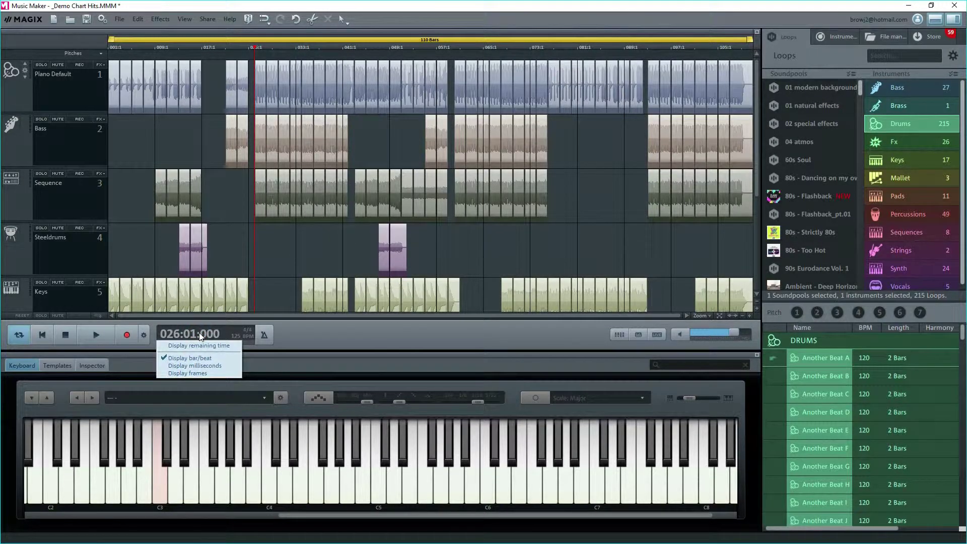
click(110, 45)
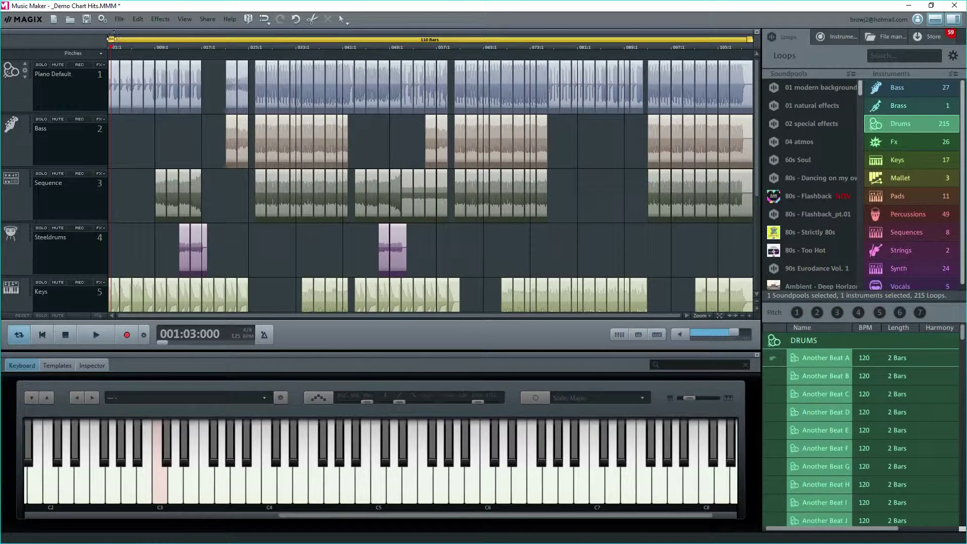
Step: Set the loop range to about bars 25–37 and play it briefly
drag(111, 40, 249, 41)
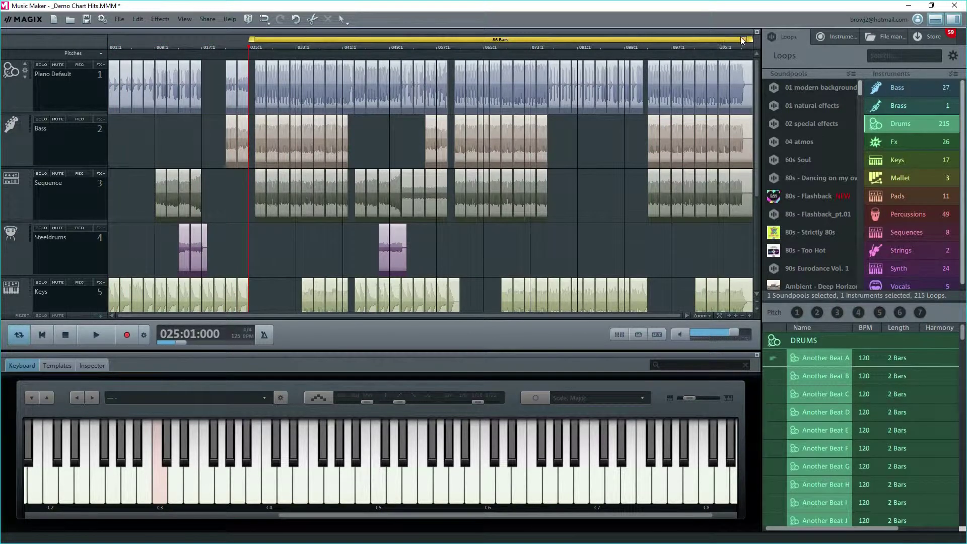
drag(749, 39, 298, 32)
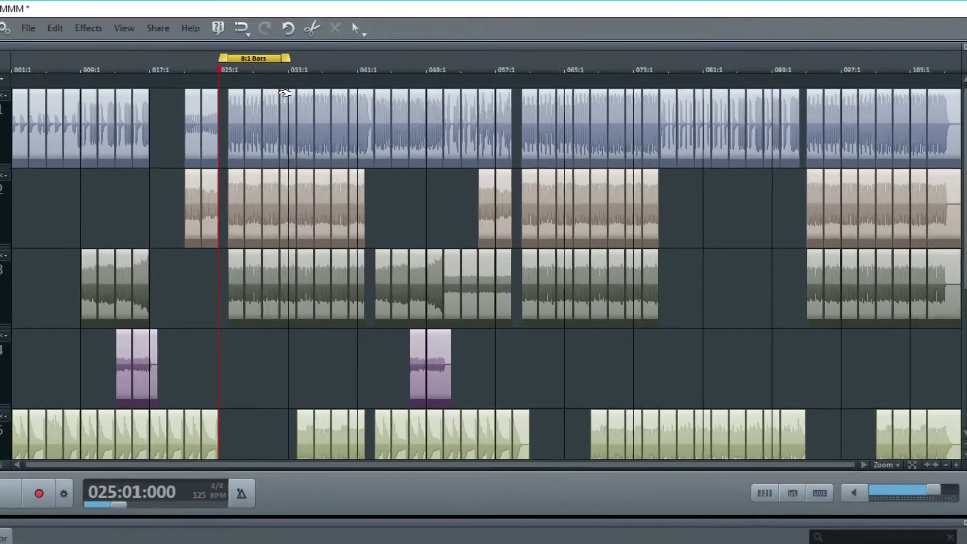
key(space)
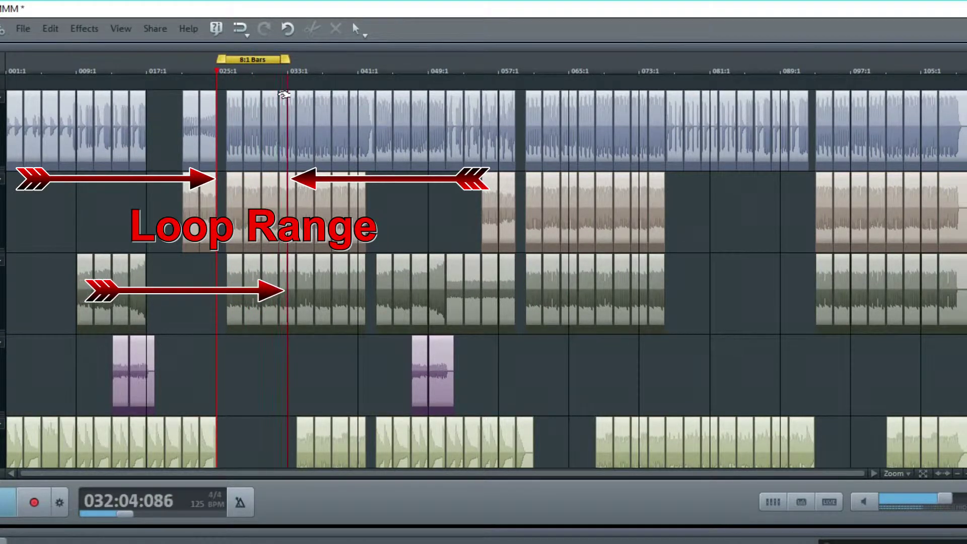
key(space)
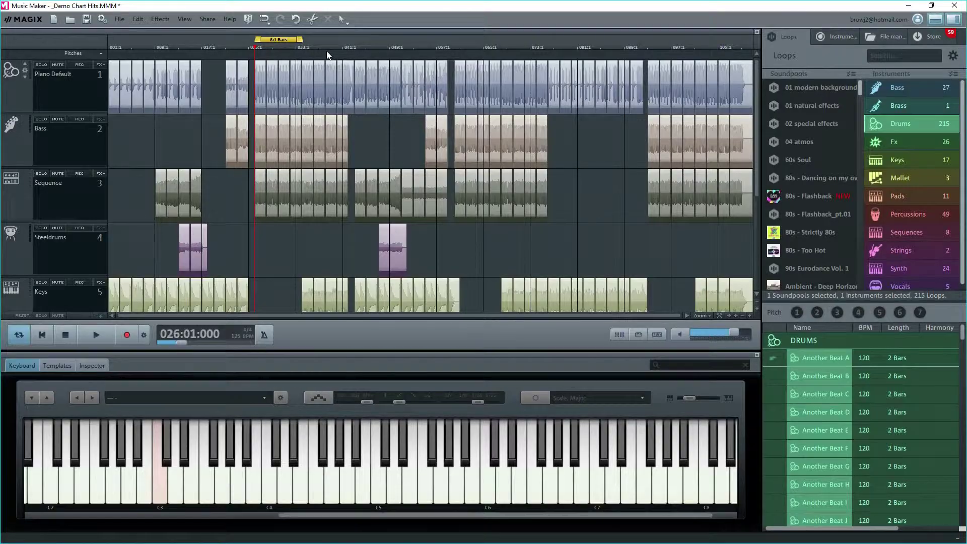
Step: Play briefly from bar 40, then extend the loop range past the project to about 175 bars
click(349, 67)
key(space)
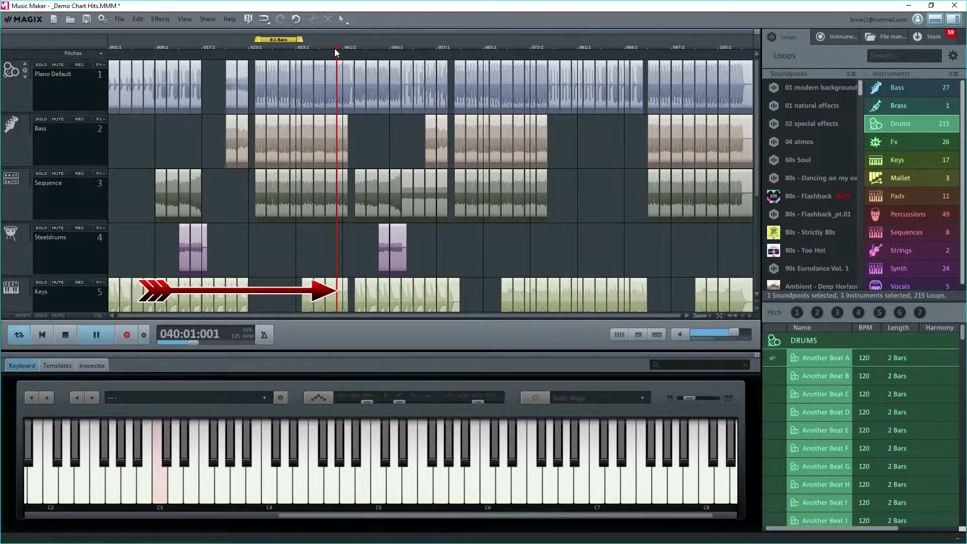
key(space)
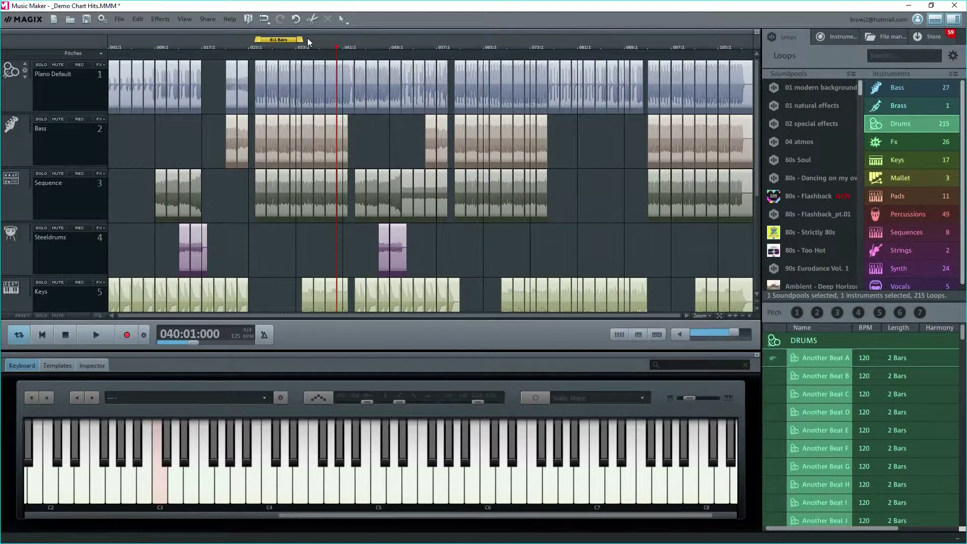
double_click(280, 38)
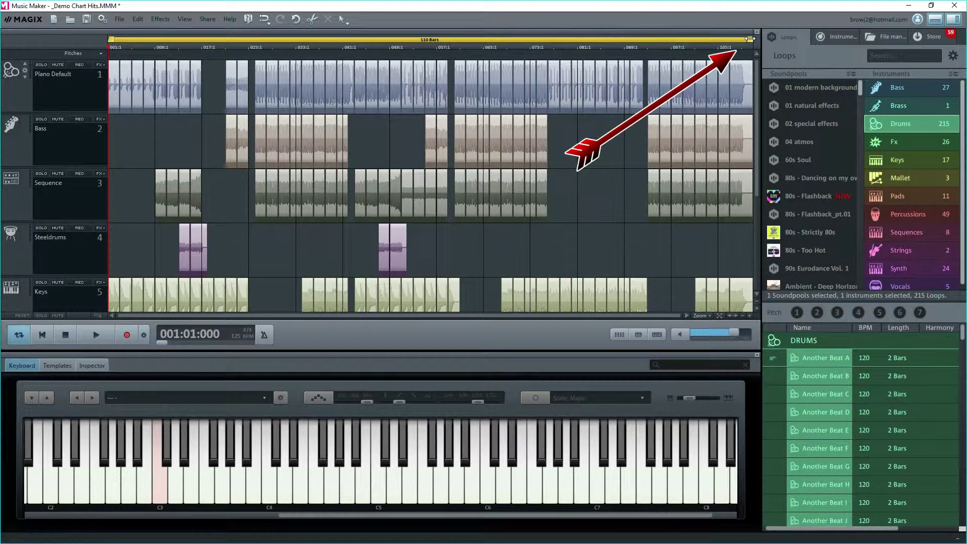
drag(750, 38, 656, 39)
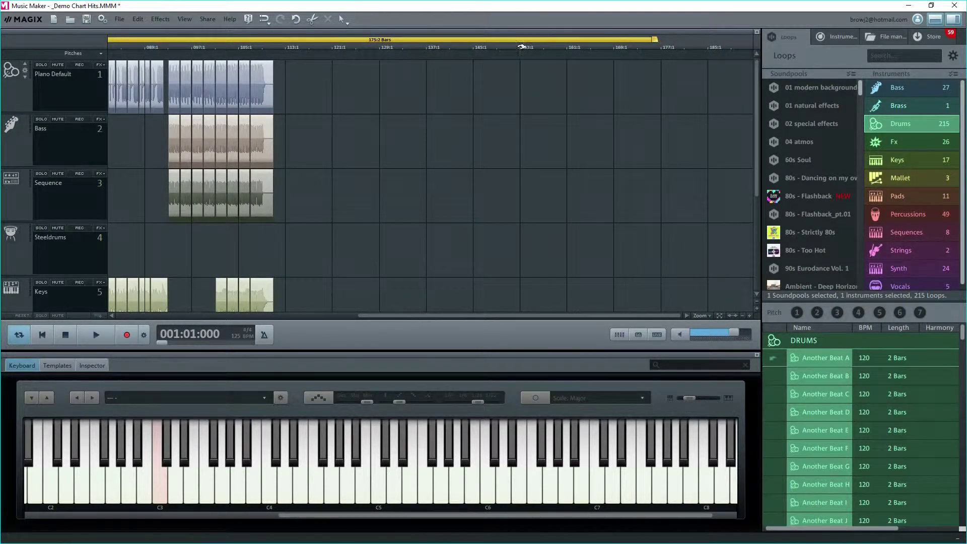
Step: Shorten the loop range back to 109 bars starting at the project beginning
right_click(267, 40)
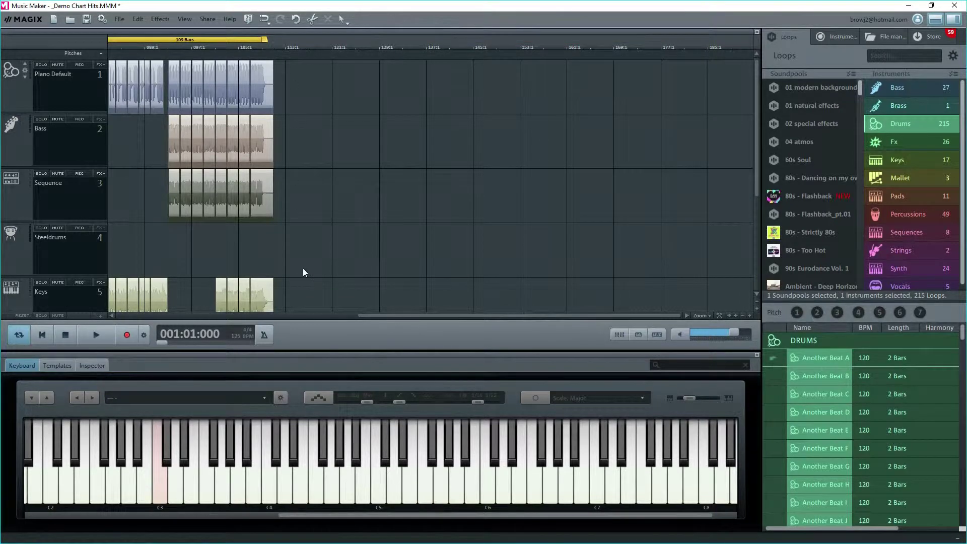
drag(361, 316, 108, 316)
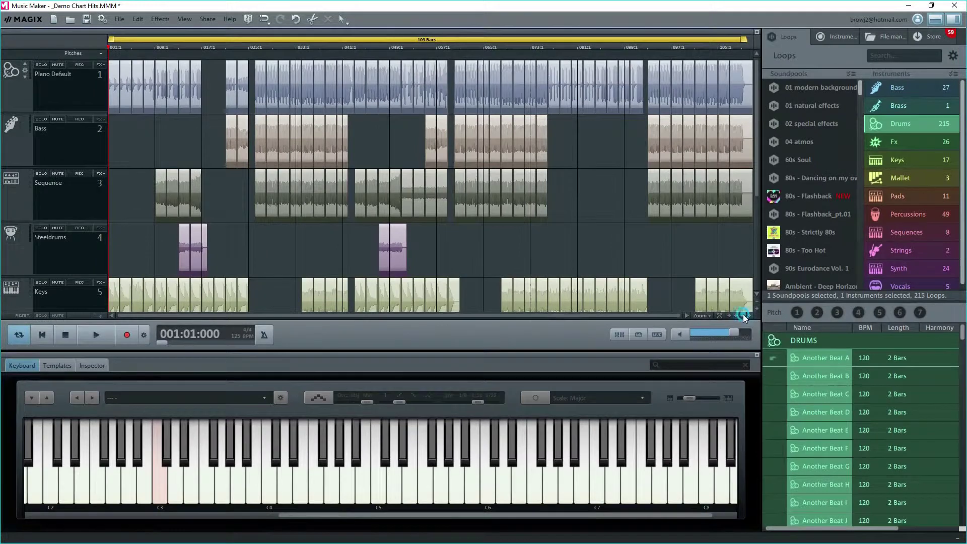
Step: Zoom out, then zoom in step by step on the opening bars
click(715, 313)
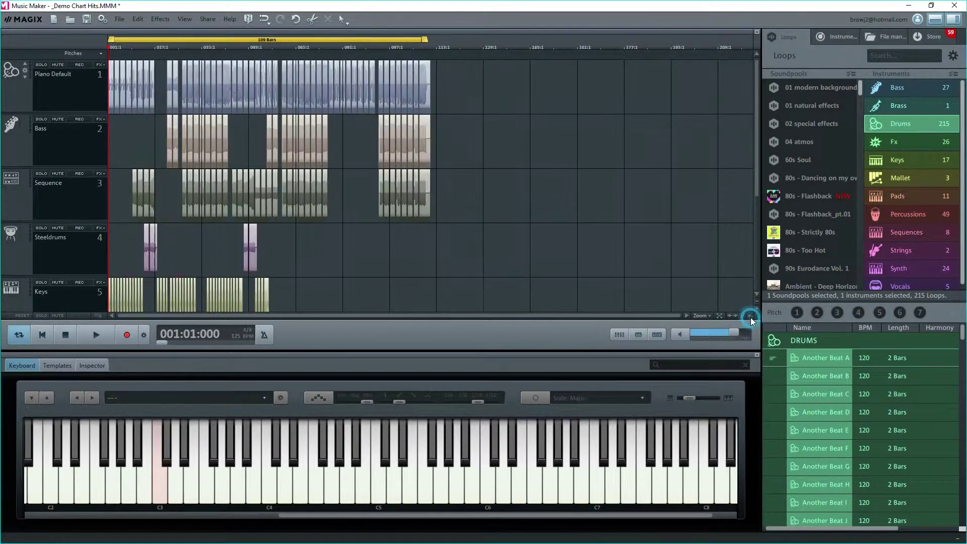
click(750, 315)
click(750, 316)
click(751, 317)
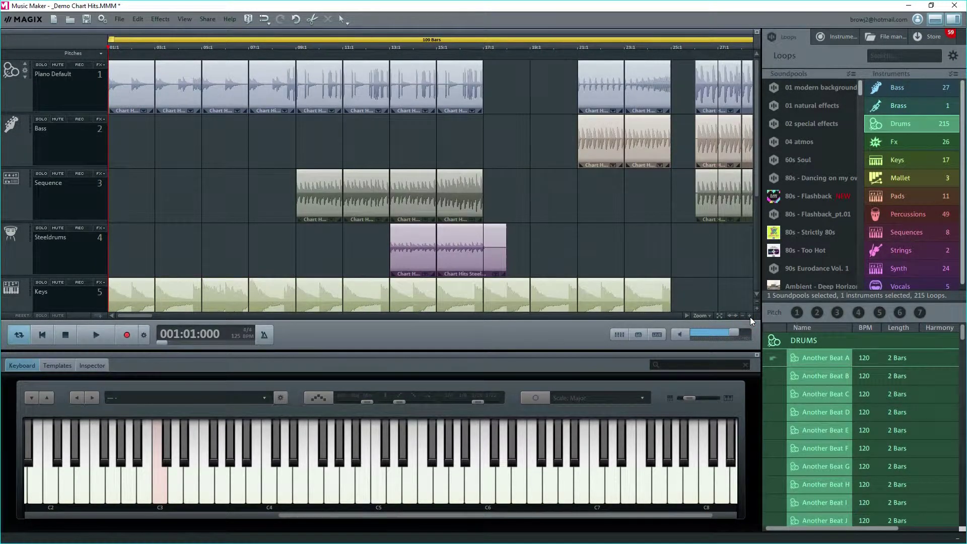
click(751, 316)
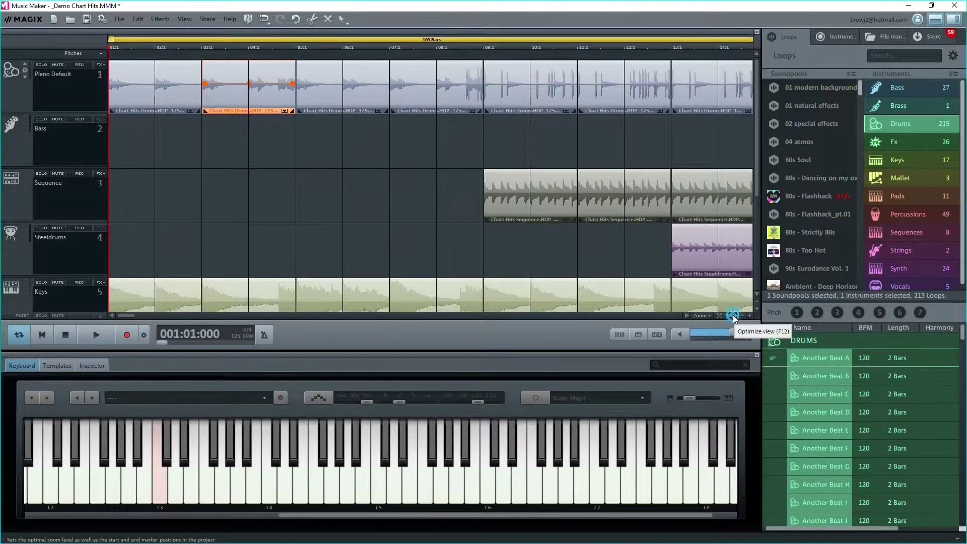
Step: Fit the view to the whole project, magnify the piano clip, then review the Zoom menu
click(670, 296)
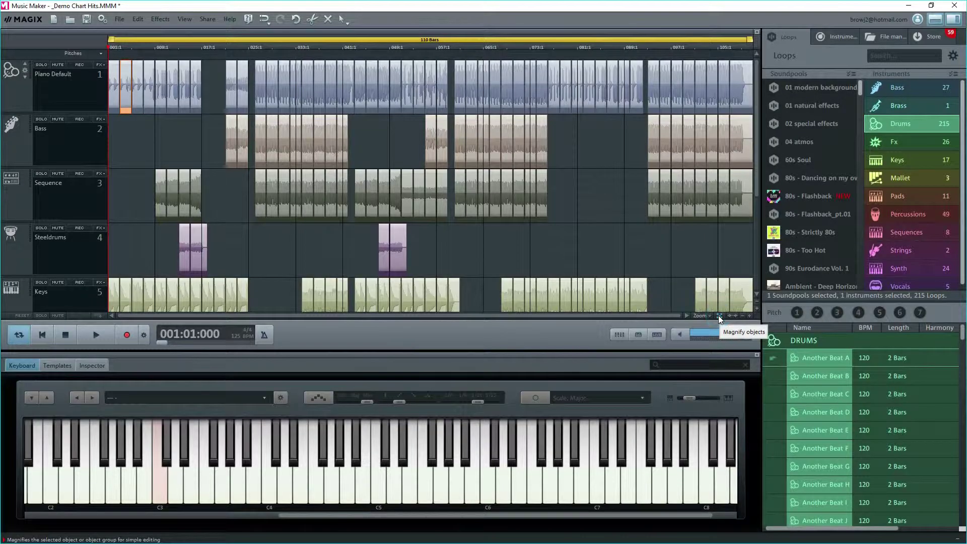
click(646, 296)
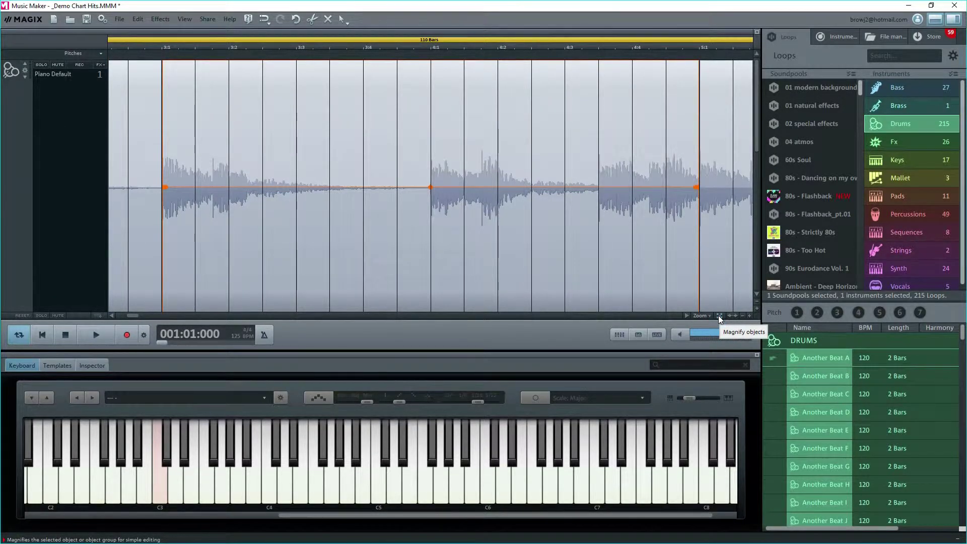
click(718, 316)
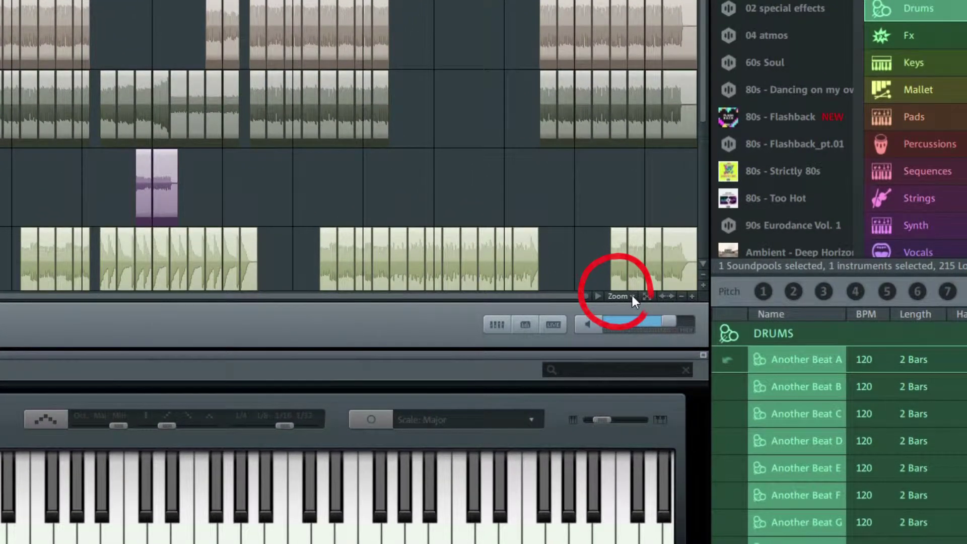
click(632, 297)
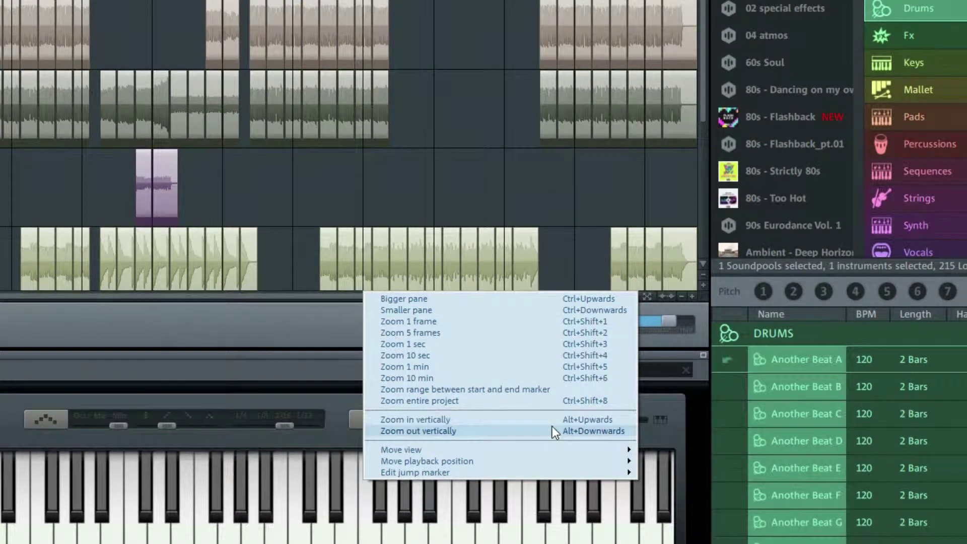
Step: Try the vertical zoom buttons to change track heights and drag the Bass track taller
click(567, 248)
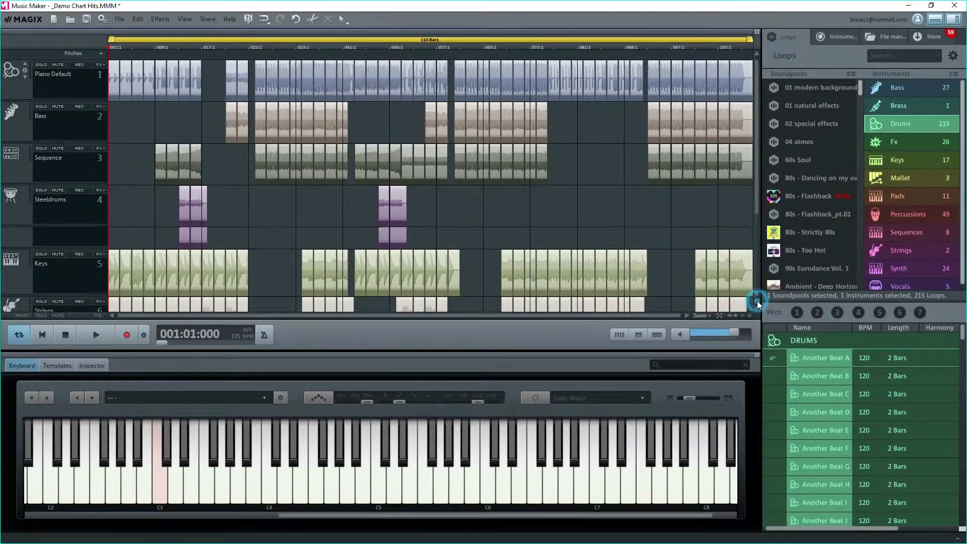
click(757, 301)
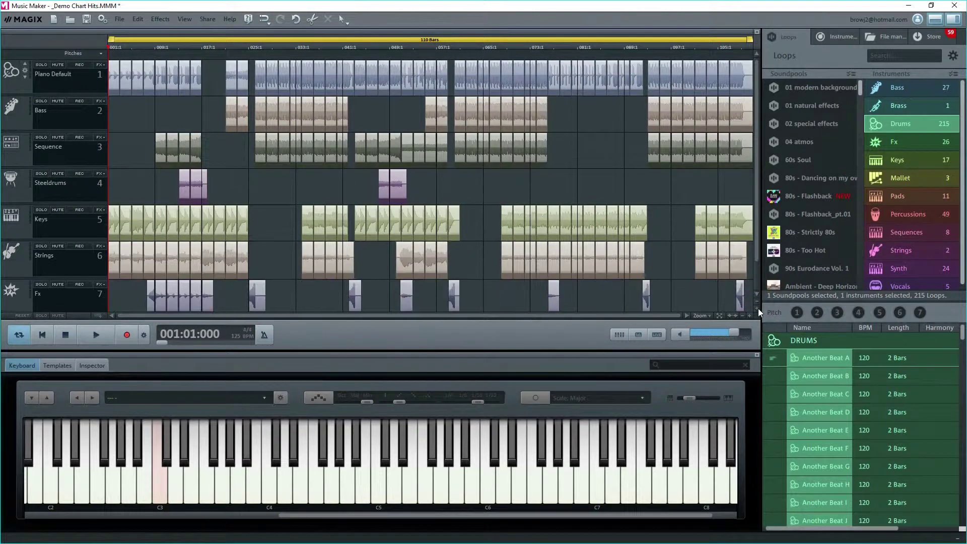
click(758, 310)
click(757, 310)
click(757, 310)
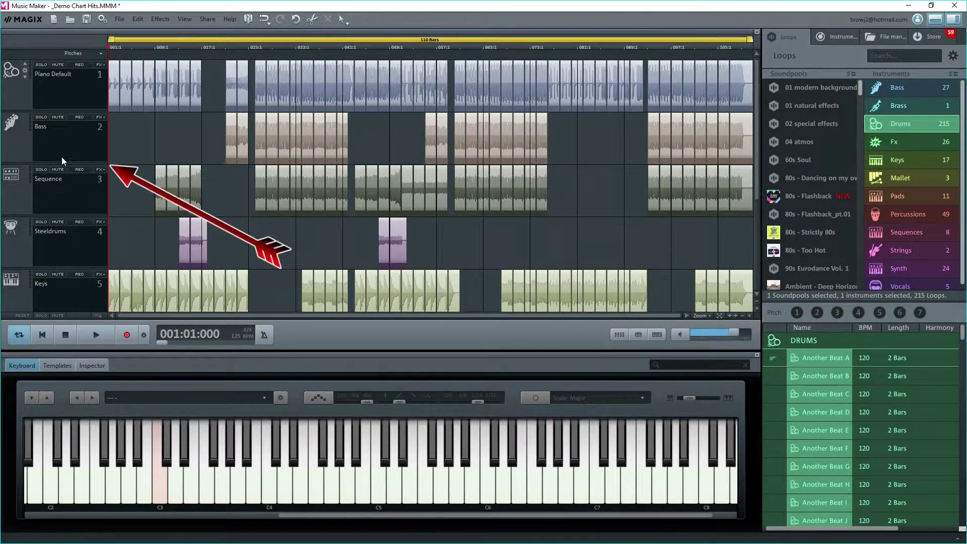
mouse_move(62, 162)
mouse_down()
mouse_move(57, 212)
mouse_move(65, 153)
mouse_up()
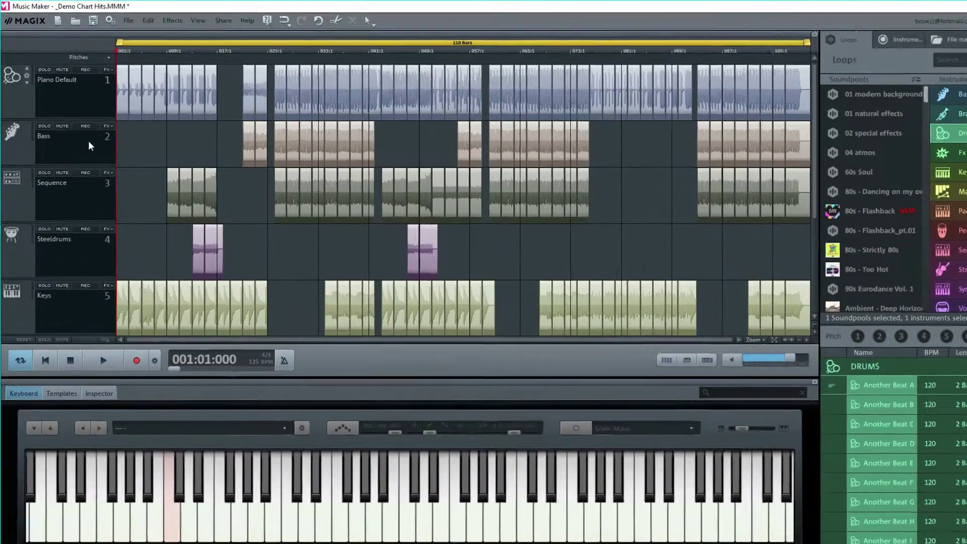
Step: Reset all tracks to default height via Track height > All tracks > Default
right_click(87, 132)
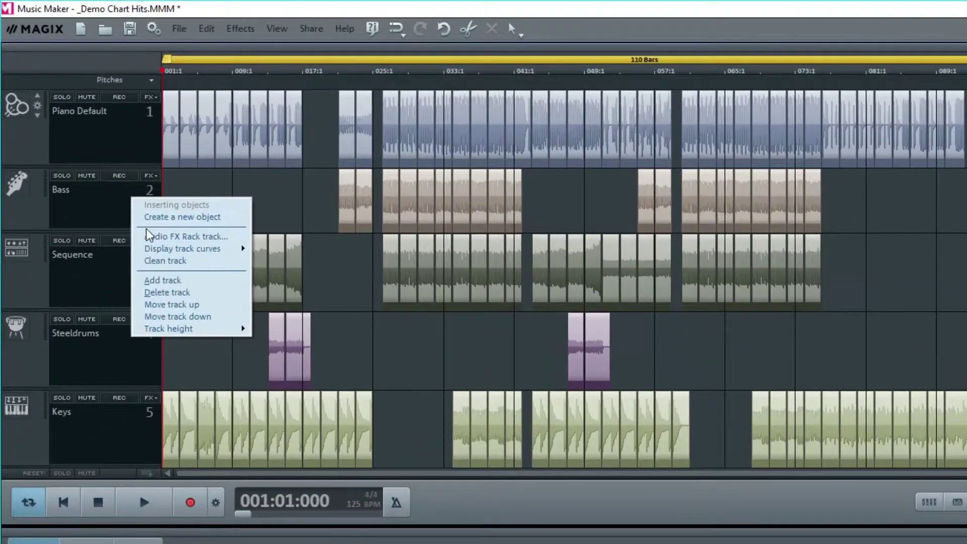
mouse_move(158, 333)
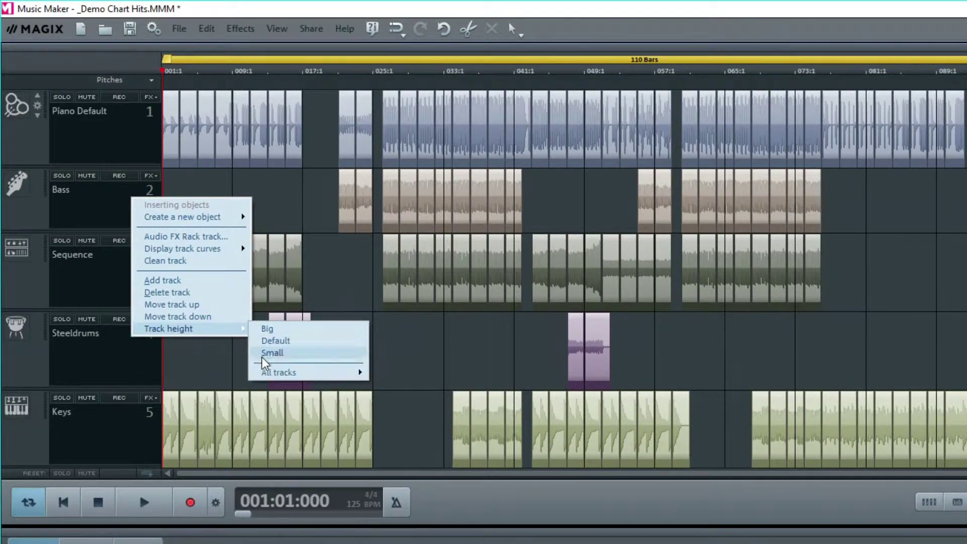
mouse_move(311, 377)
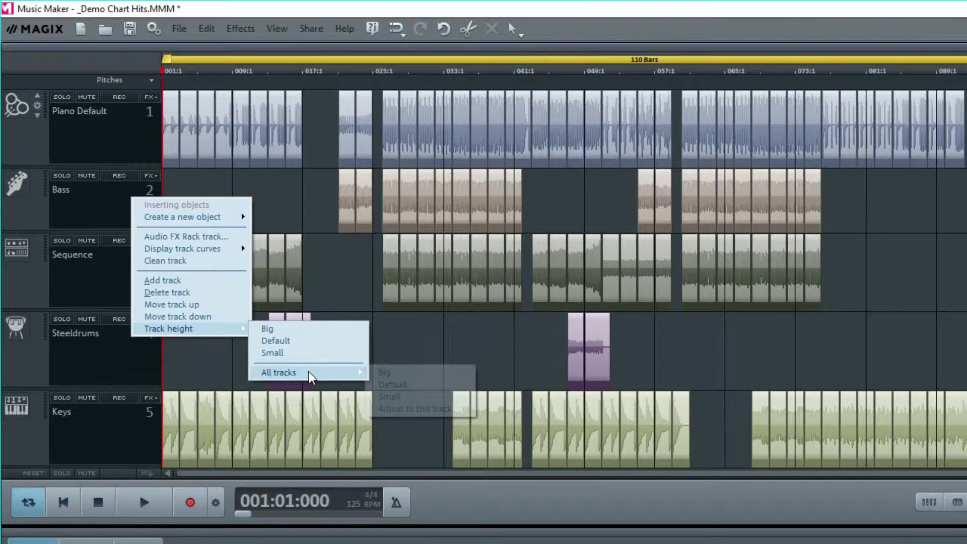
click(389, 385)
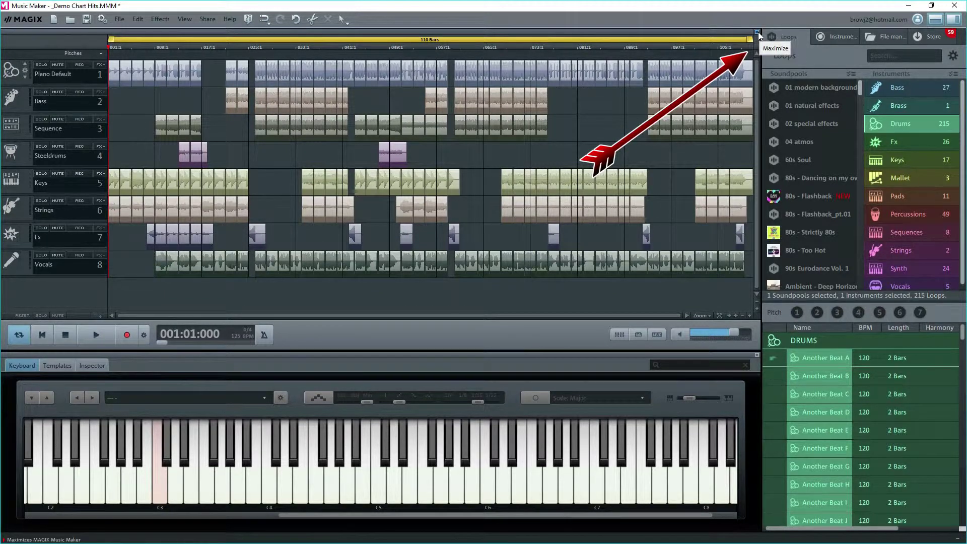
Step: Maximize and restore the arrange view, then hide the Media Pool and keyboard panels with F4
click(757, 32)
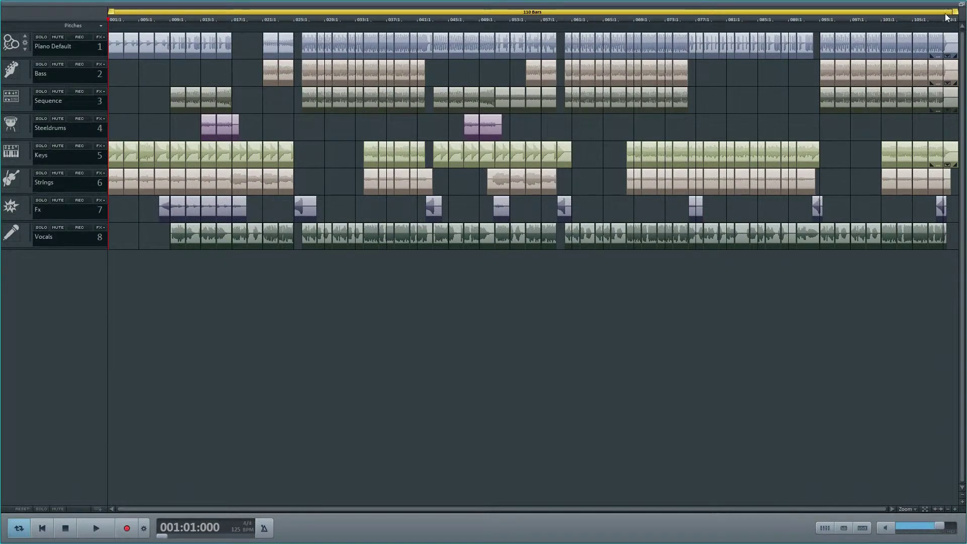
click(961, 6)
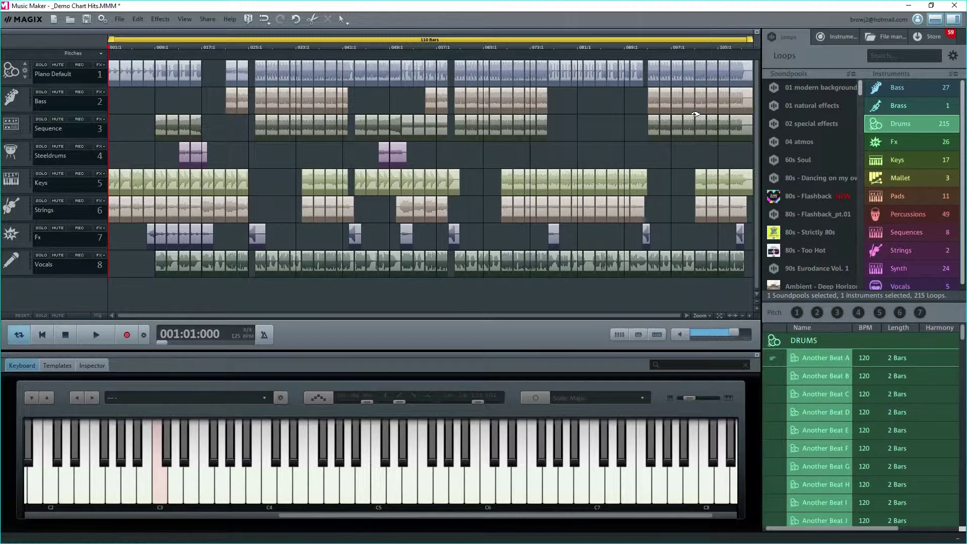
key(F4)
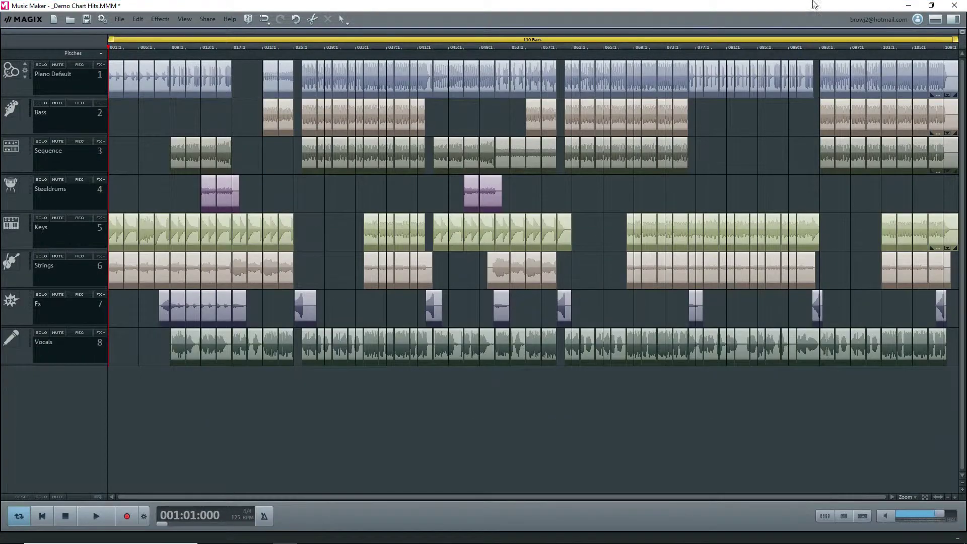
click(120, 20)
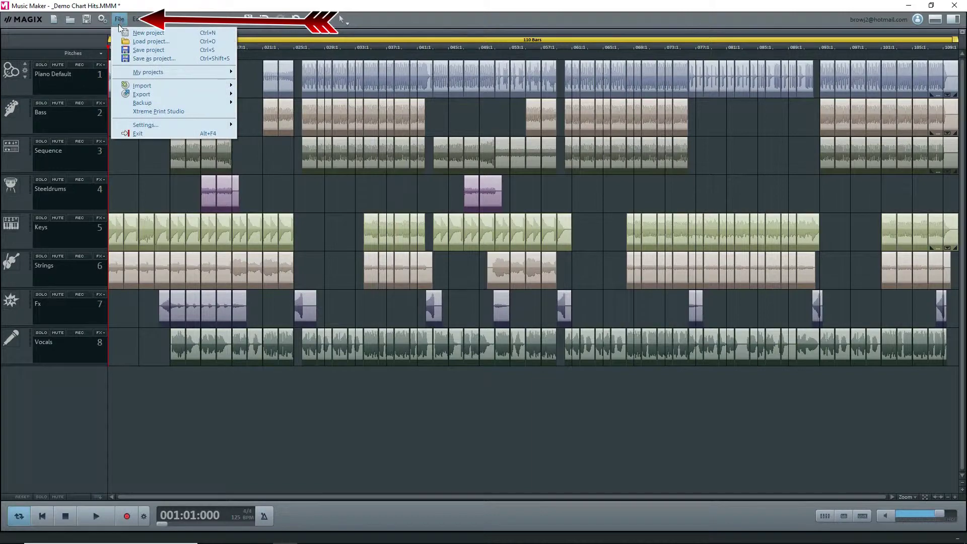
click(126, 59)
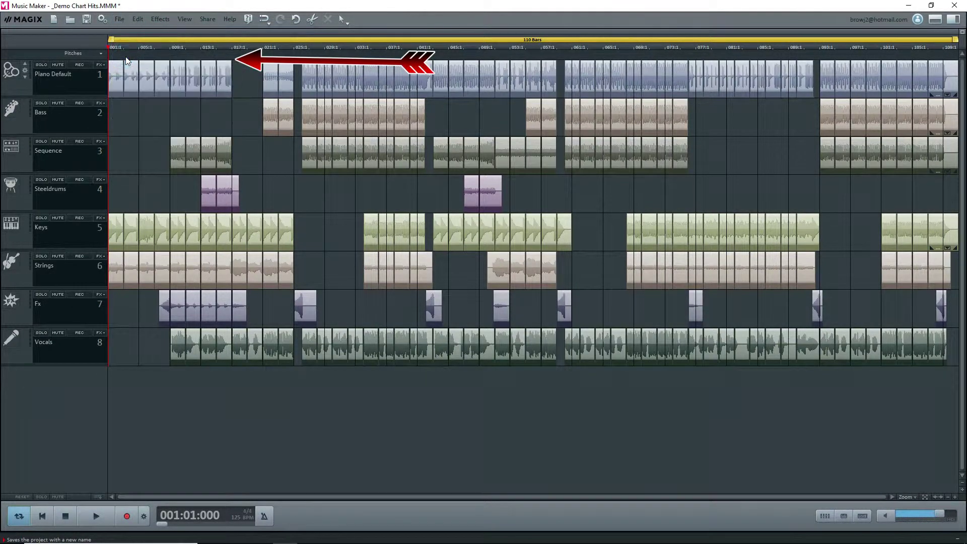
scroll(325, 326, down, 8)
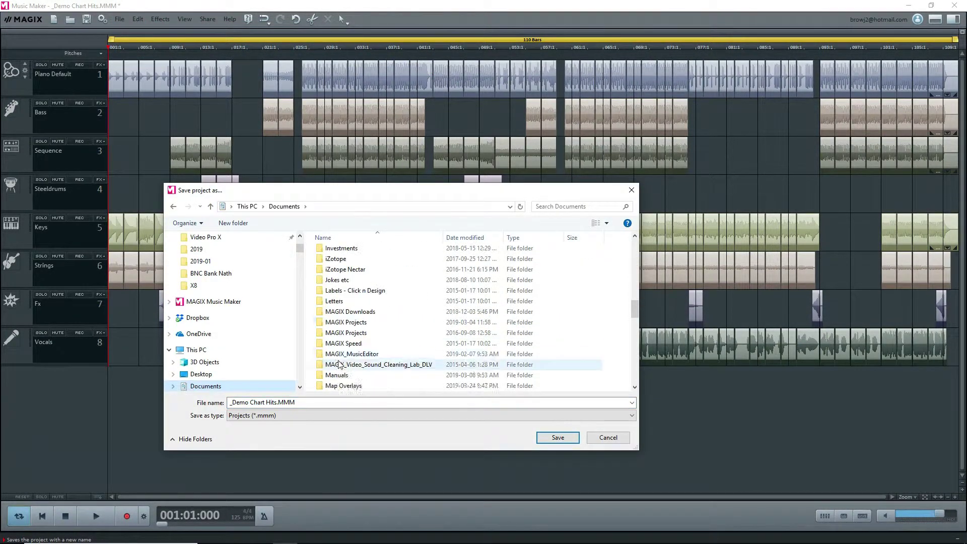
double_click(325, 326)
double_click(324, 327)
double_click(325, 306)
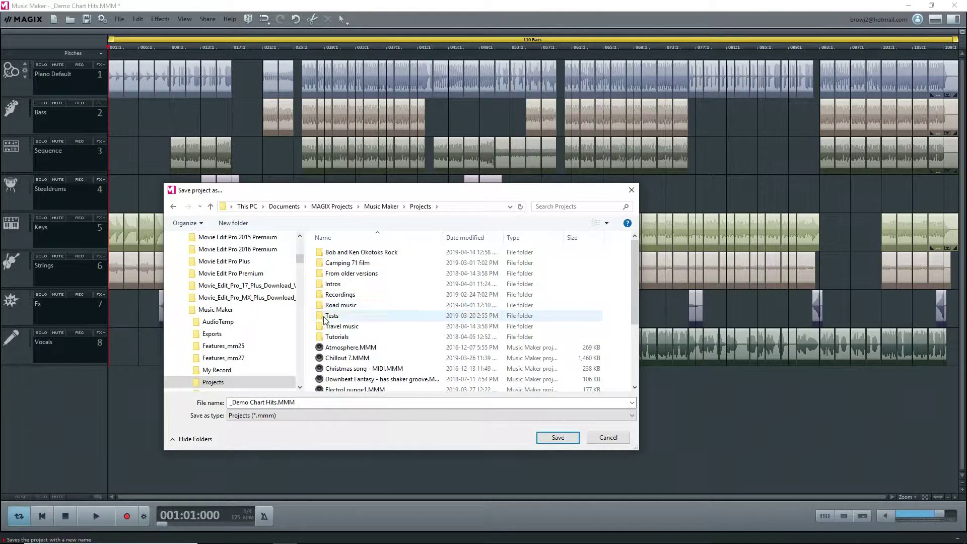
double_click(325, 337)
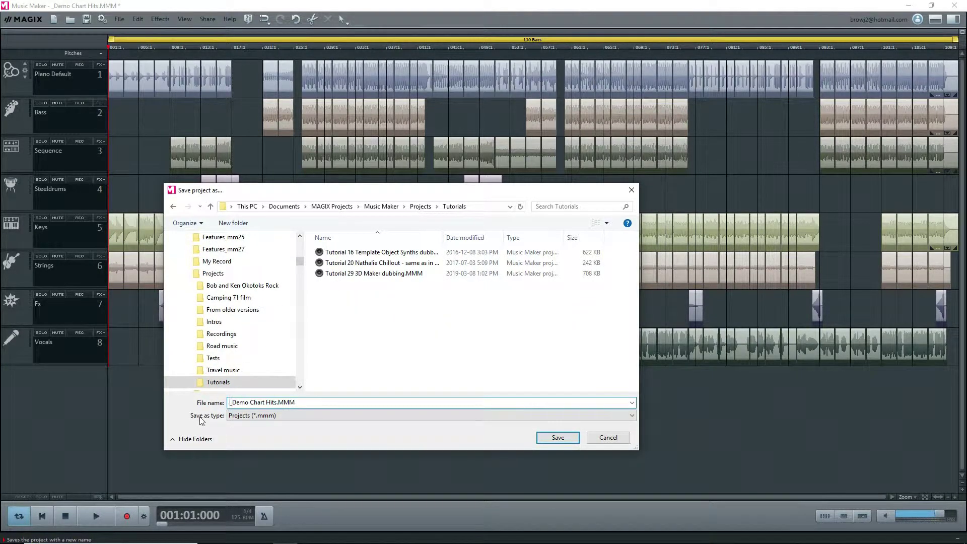
text(Test)
key(Return)
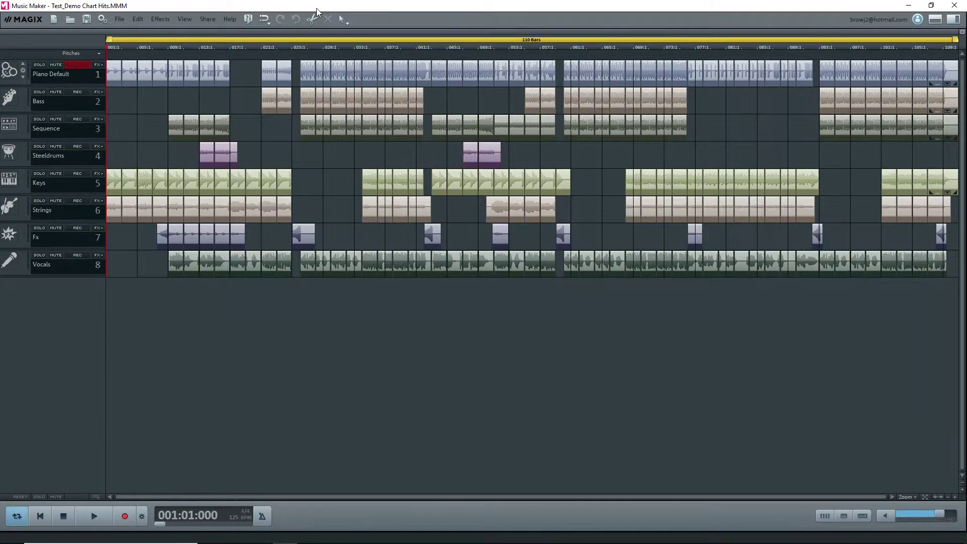
Step: Review the Folders tab in Program settings, then the Audio/MIDI page showing M-Track Quad ASIO
click(102, 20)
click(584, 154)
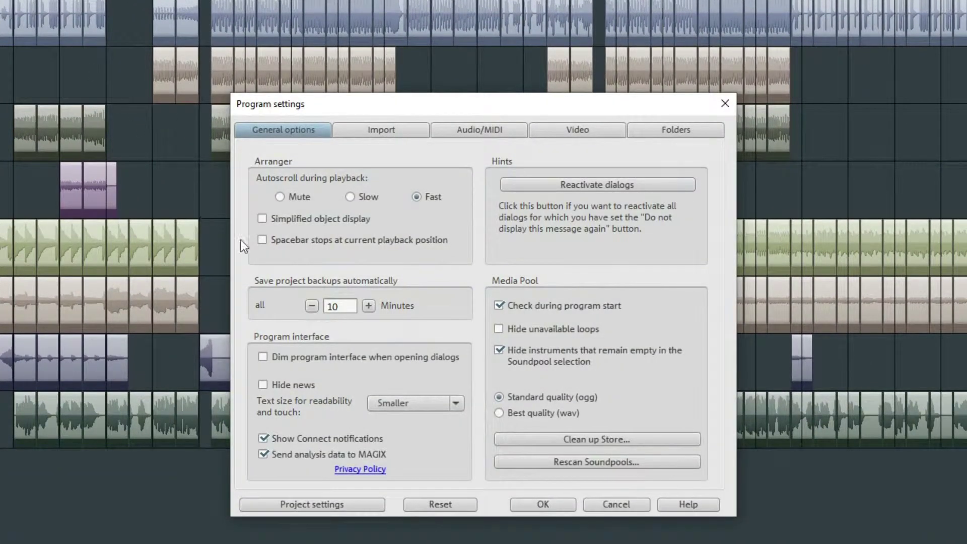
click(475, 132)
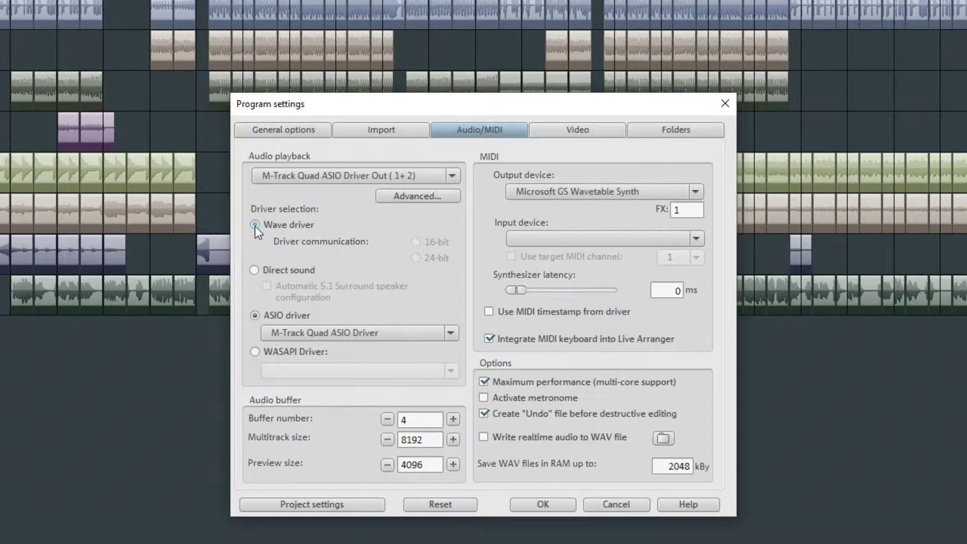
Step: Try the Wave driver, then switch playback to Direct sound with Output (M-Audio M-Track)
click(255, 225)
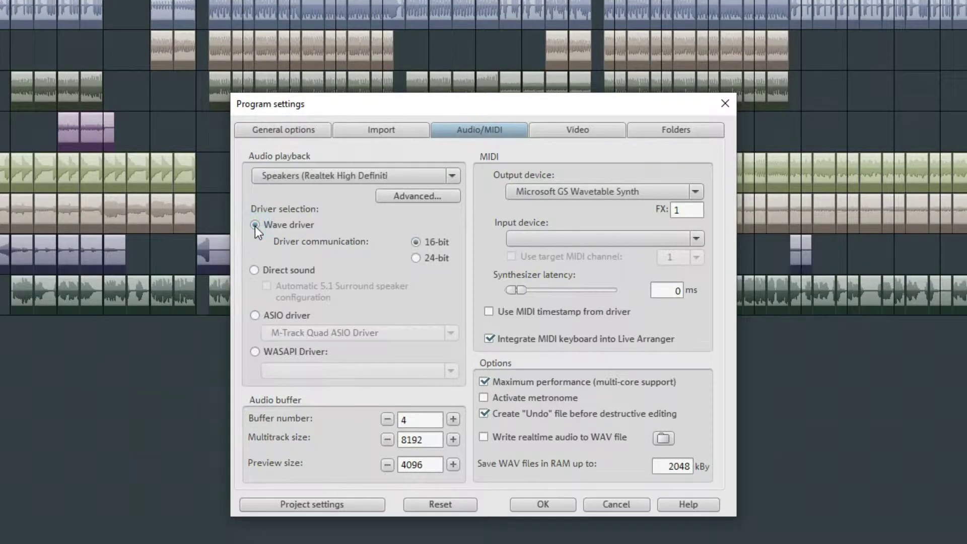
click(453, 177)
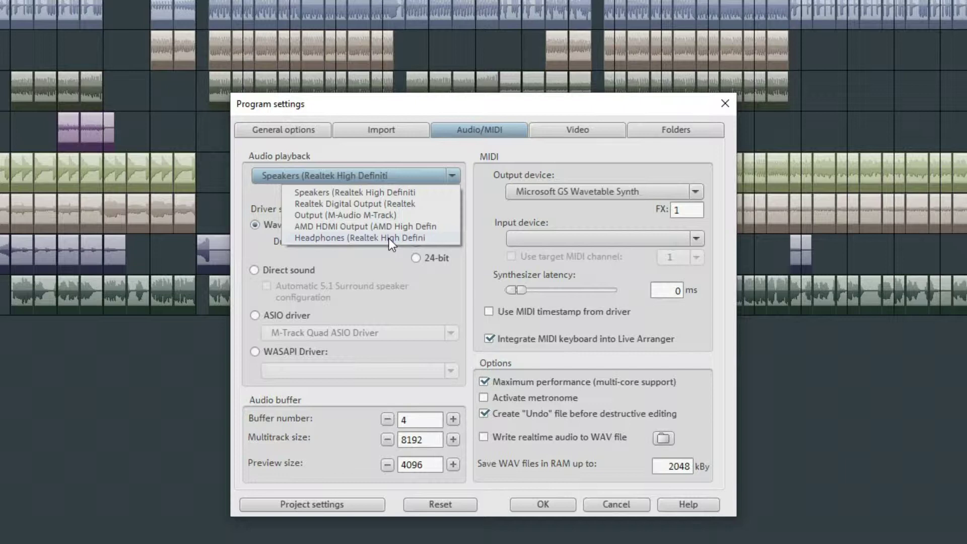
click(247, 249)
click(254, 270)
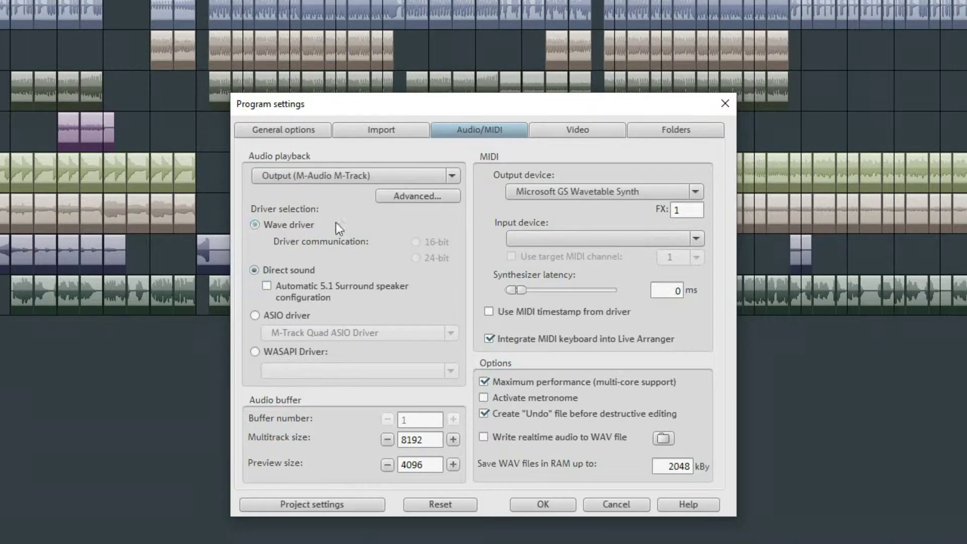
click(454, 177)
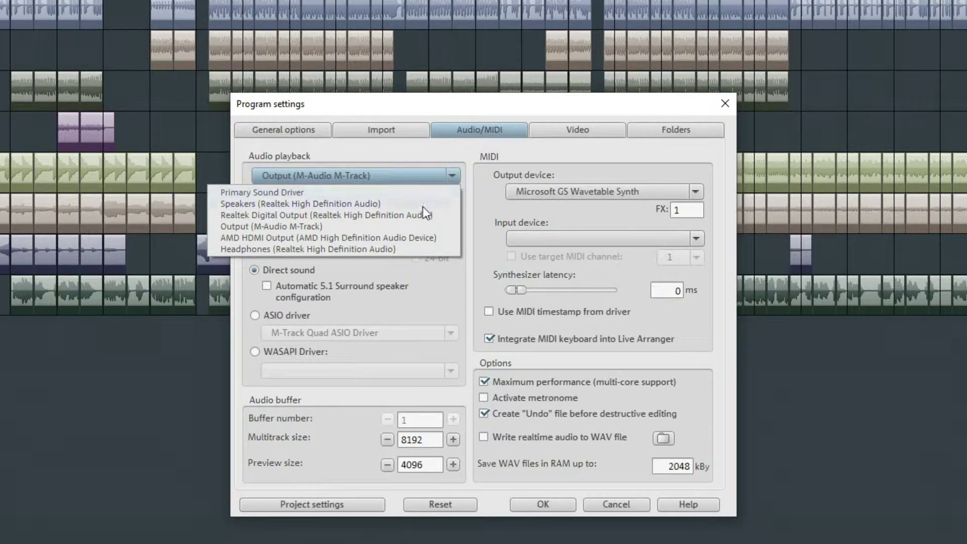
Step: Switch playback back to the ASIO driver using M-Track Quad ASIO Driver, buffer number 4
click(427, 278)
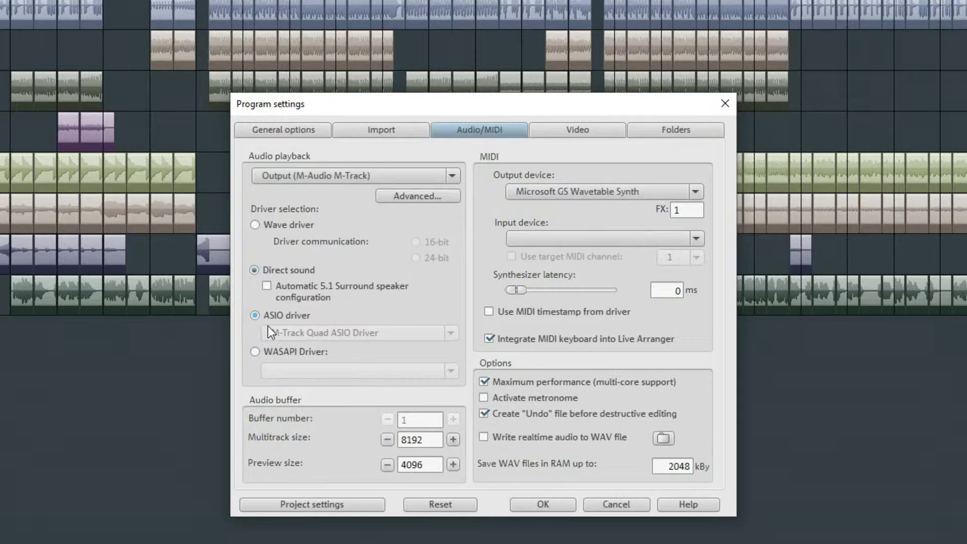
click(249, 296)
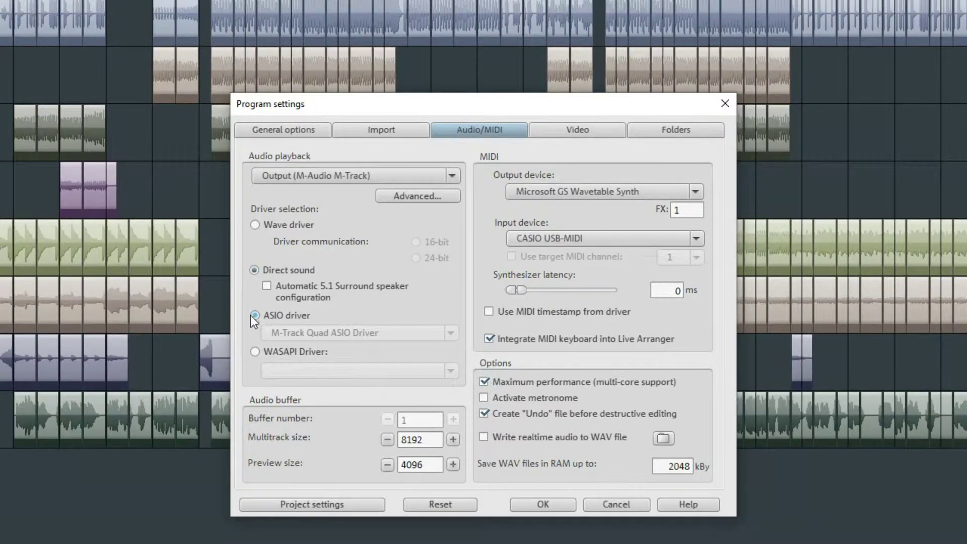
click(255, 315)
click(275, 331)
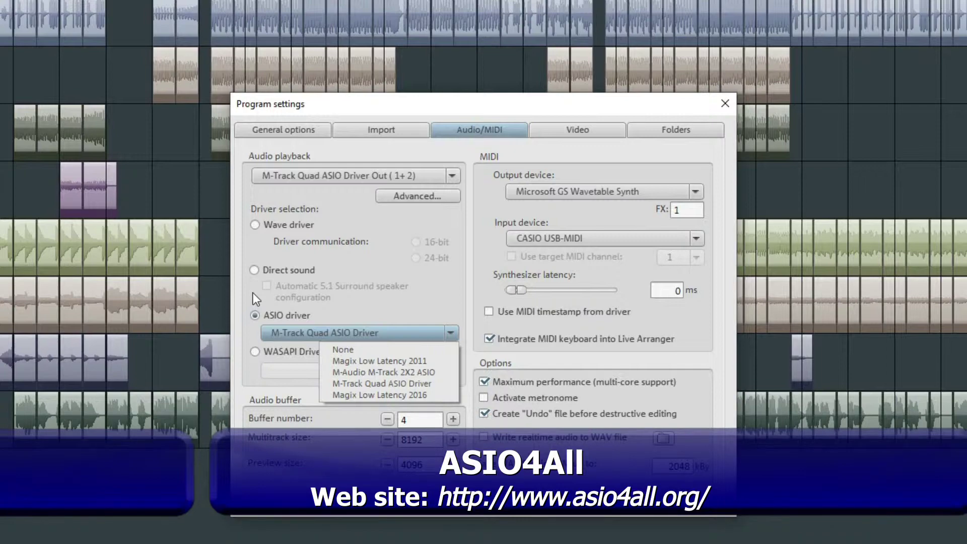
click(254, 354)
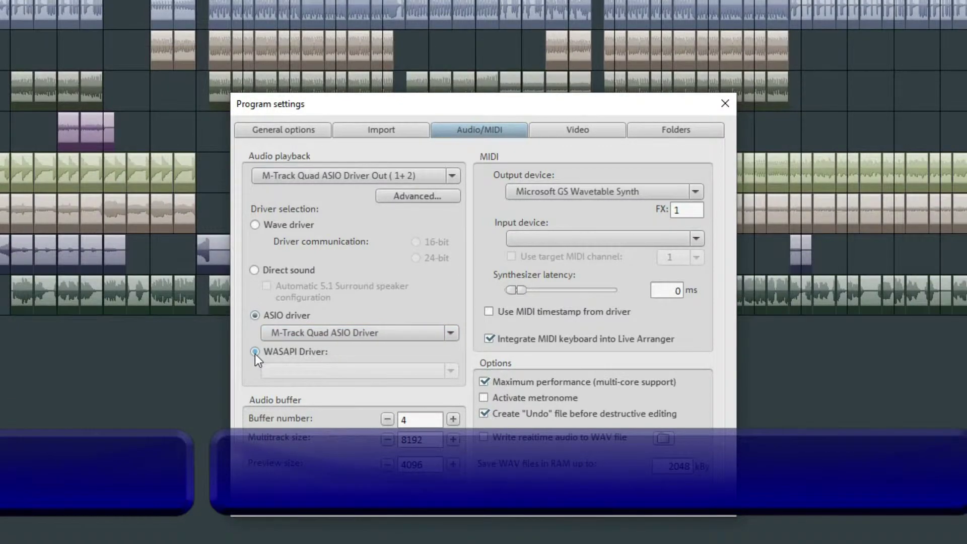
Step: Check the WASAPI driver's output devices, revert to ASIO and confirm the program settings
click(255, 354)
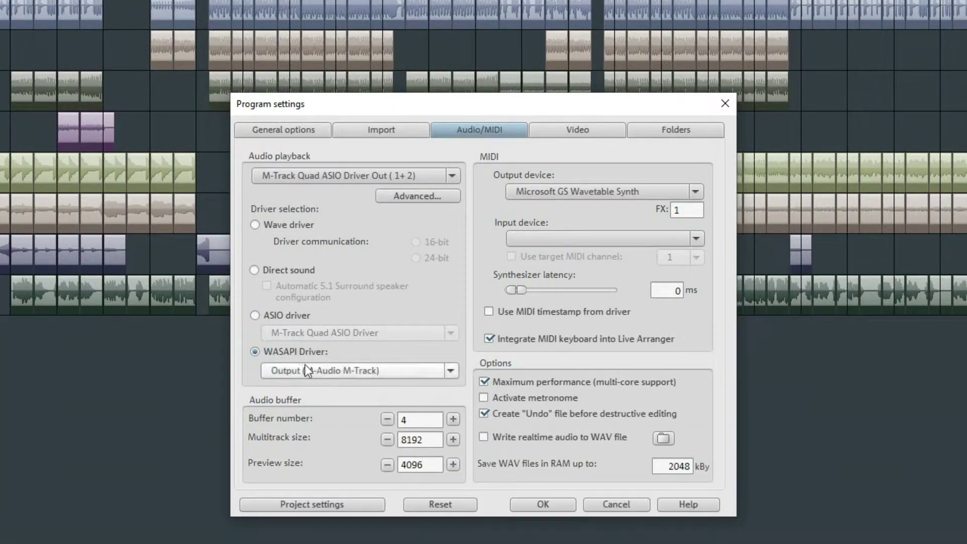
click(452, 372)
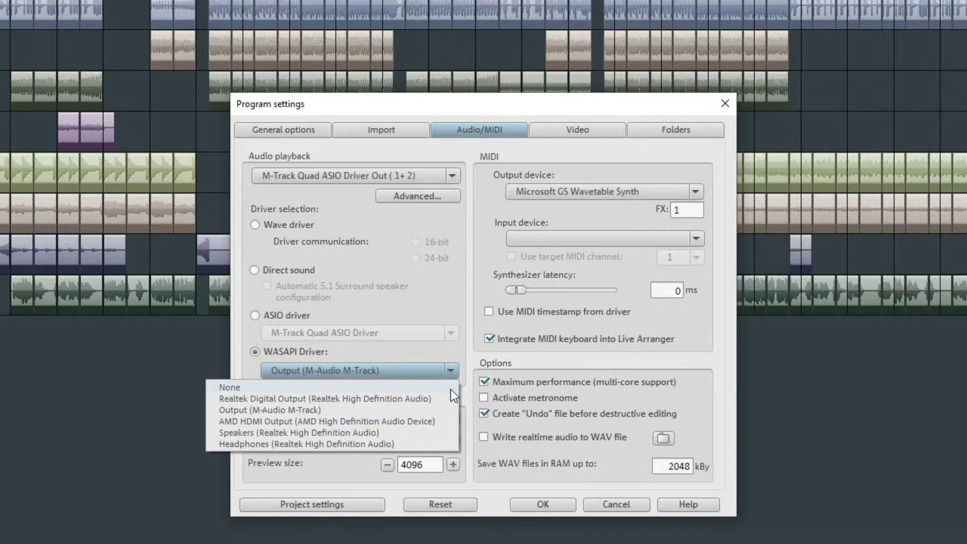
click(451, 388)
click(542, 503)
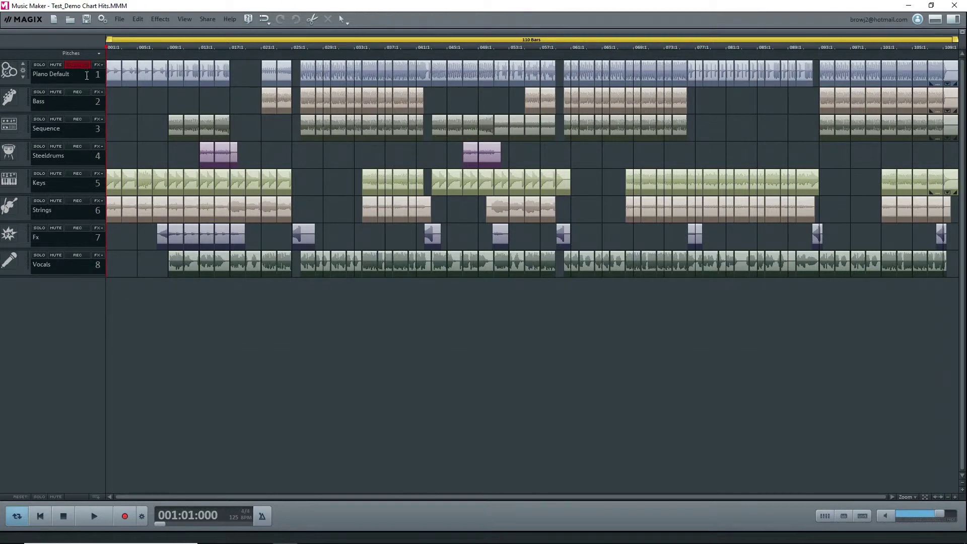
Step: Enlarge the track rows so all eight tracks show, then choose File > Export > Common export options
click(962, 493)
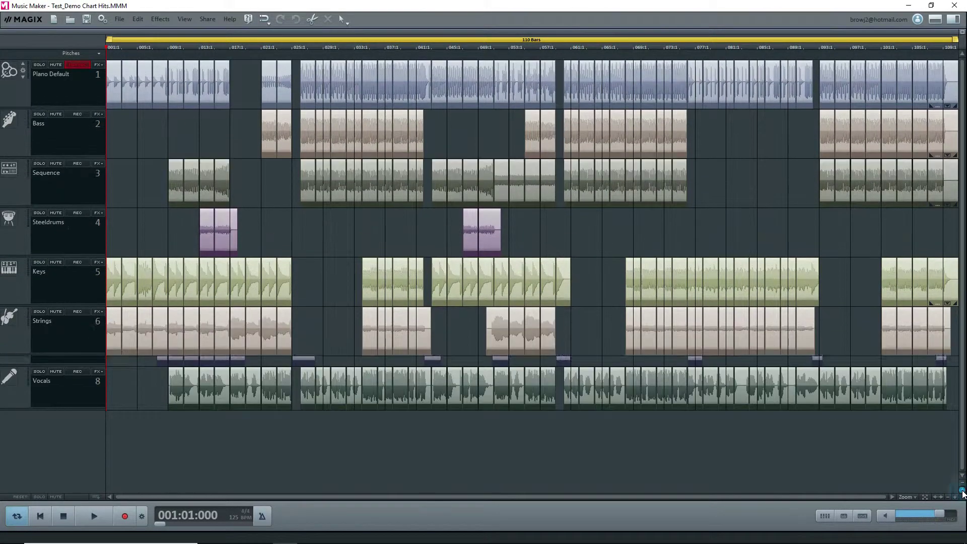
click(962, 493)
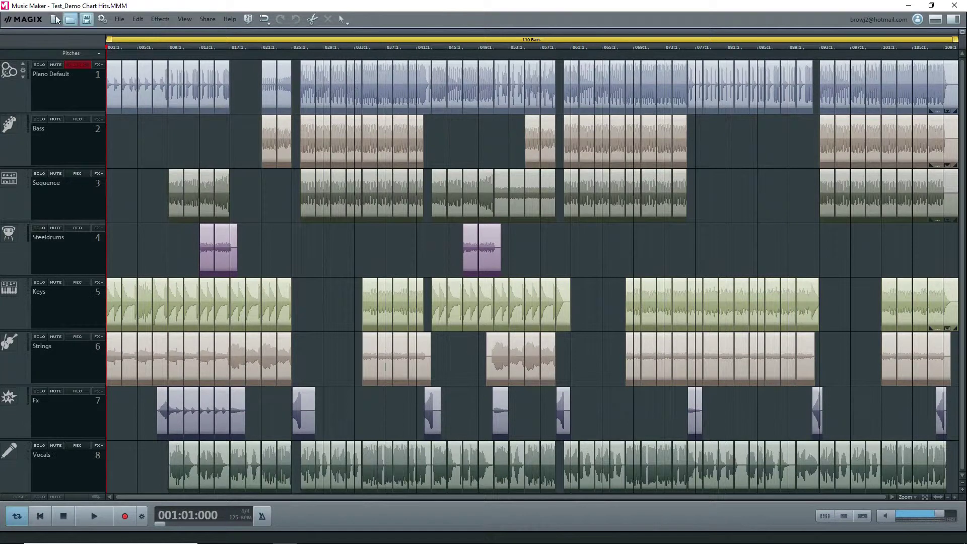
click(119, 19)
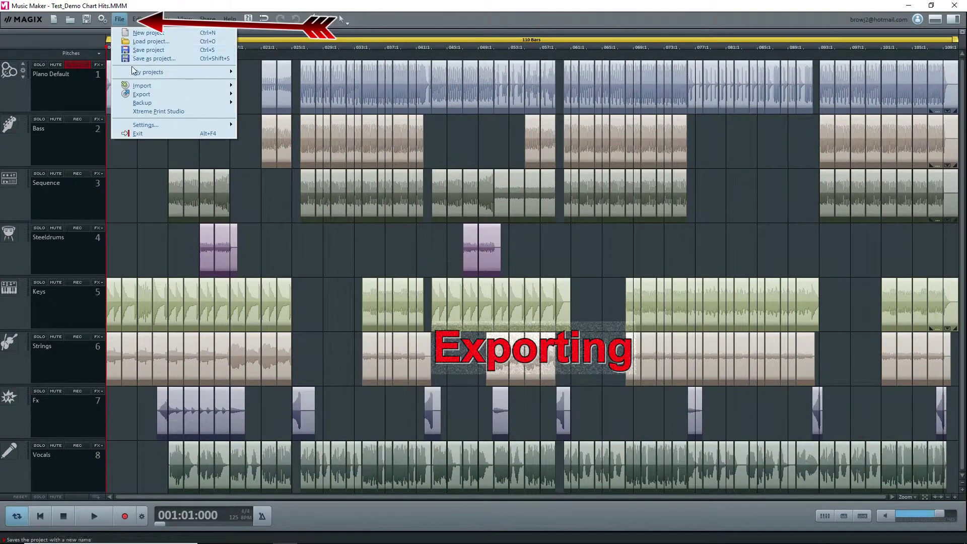
mouse_move(146, 95)
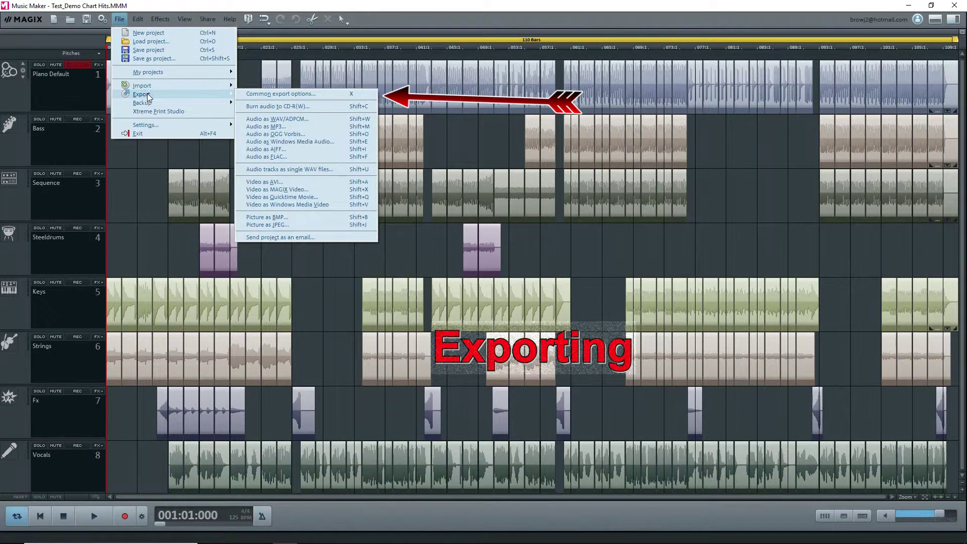
click(240, 92)
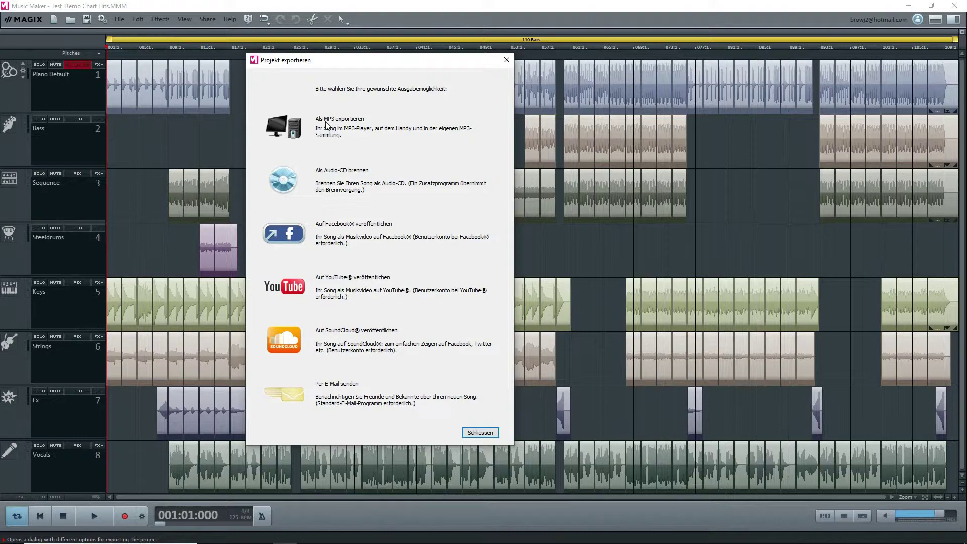
Step: Export the song as Test_Demo Chart Hits.mp3 into the Exports folder at 128 kBit/s
click(327, 123)
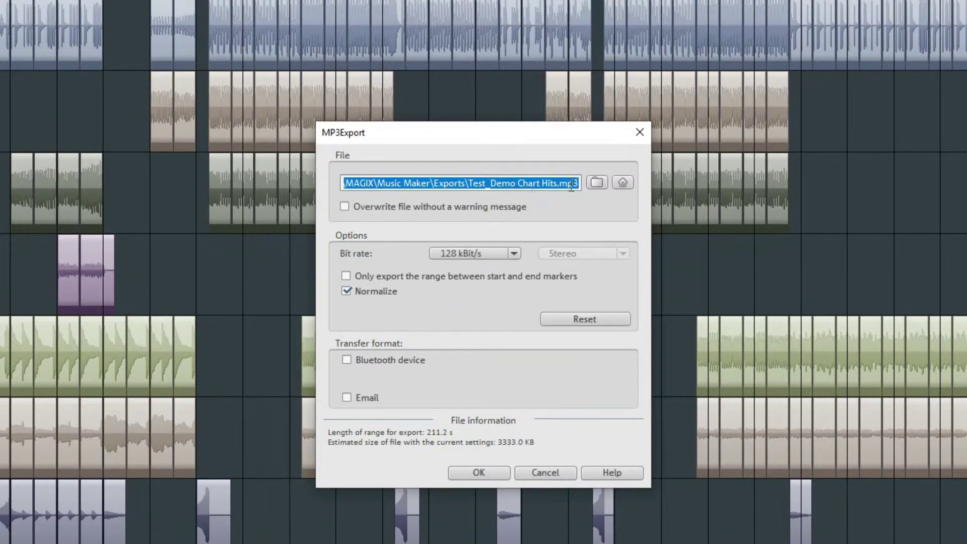
click(600, 181)
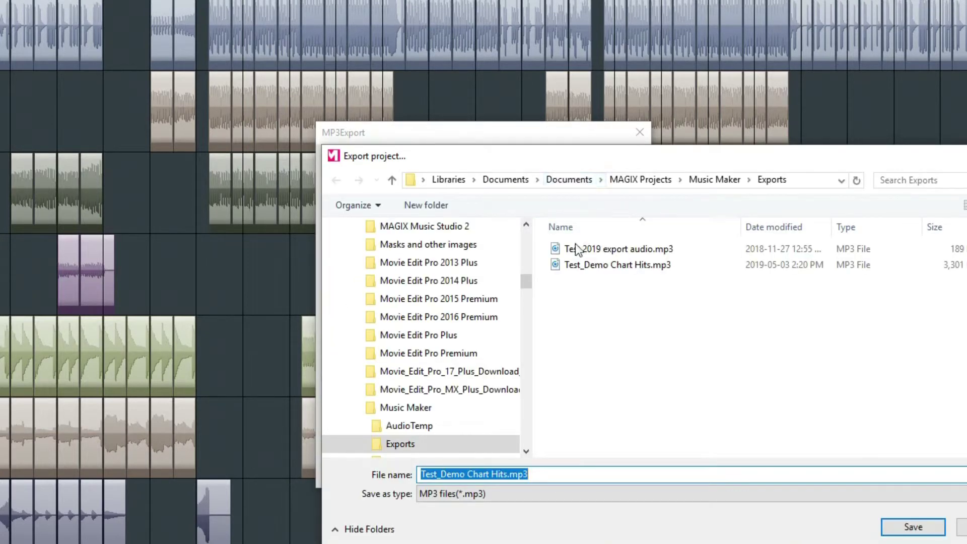
click(907, 528)
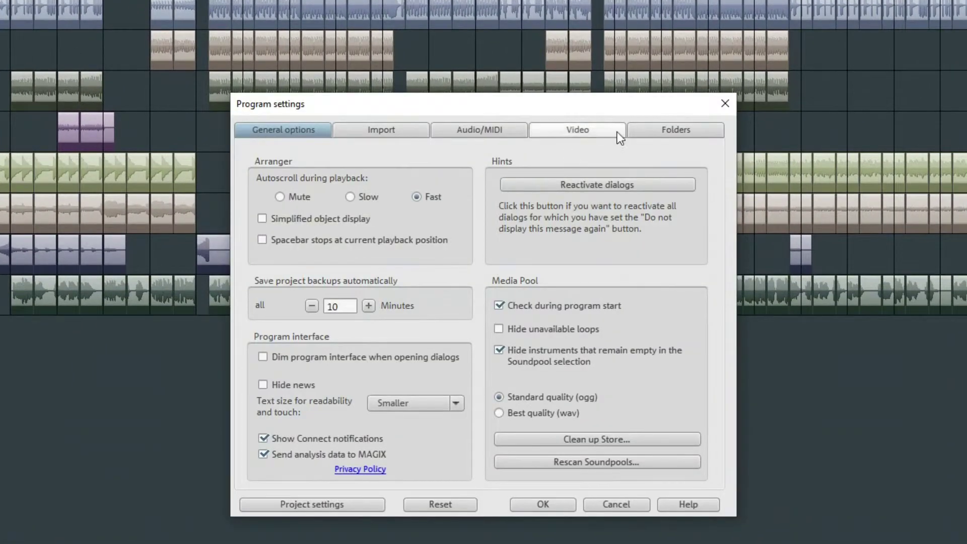
click(676, 130)
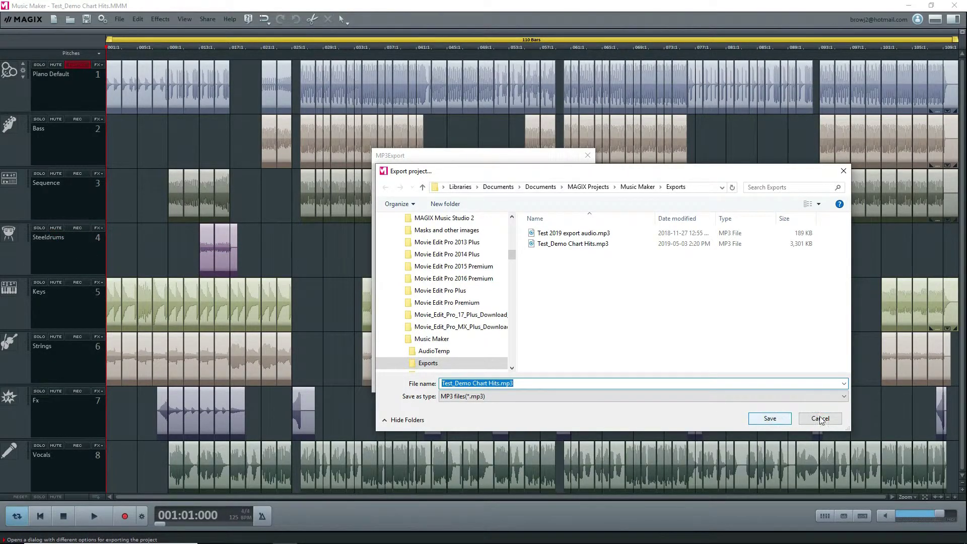
click(820, 419)
click(478, 384)
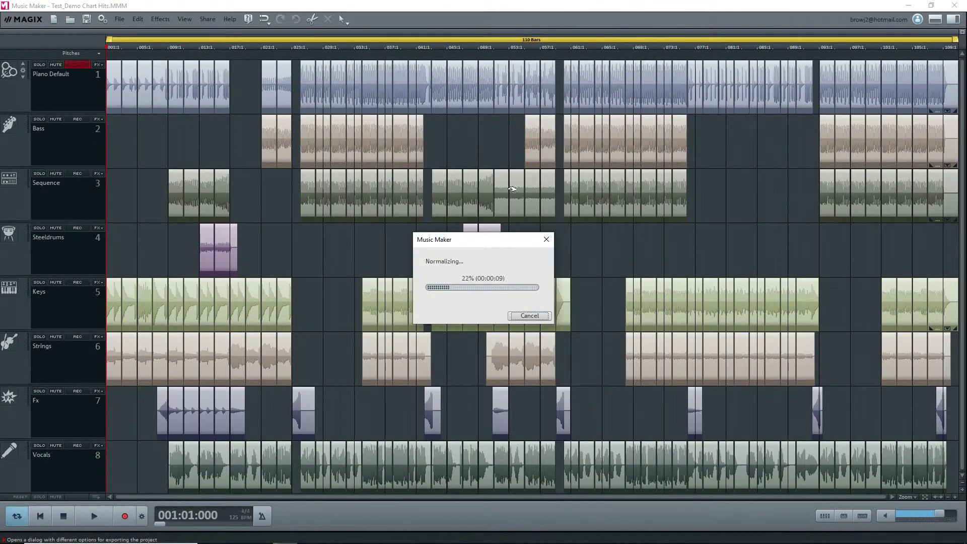
Step: View the MAGIX _Demos, installation and Documents folders during export, then dismiss the completion message
key(alt+Tab)
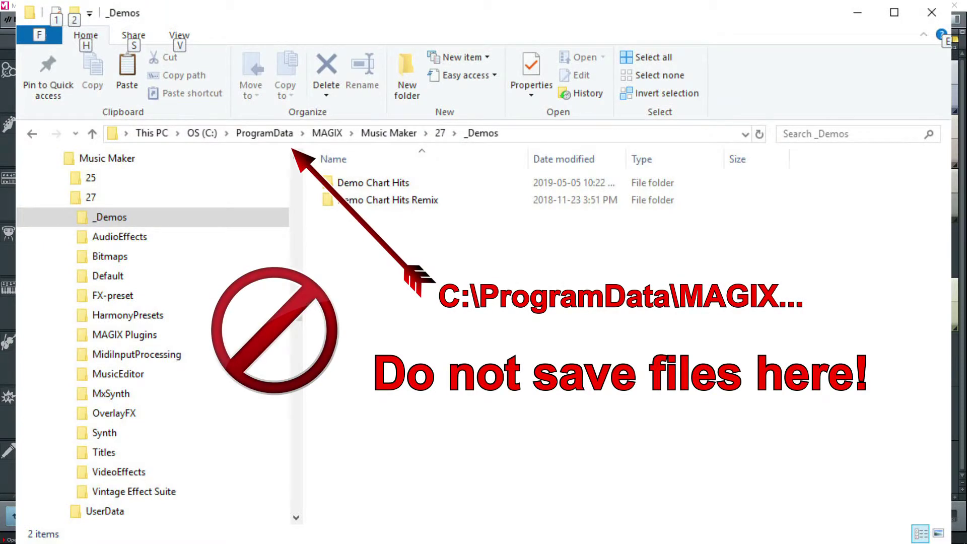
key(alt+Tab)
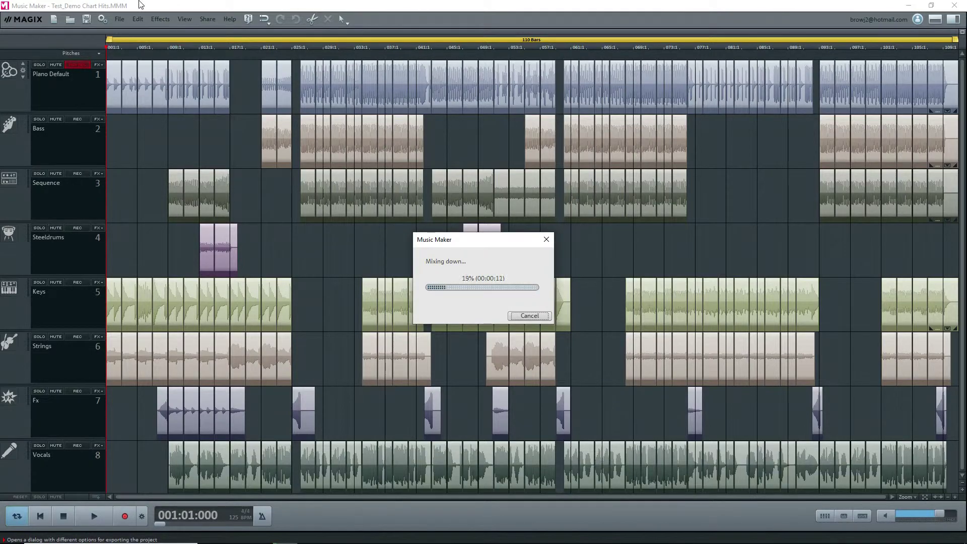
key(alt+Tab)
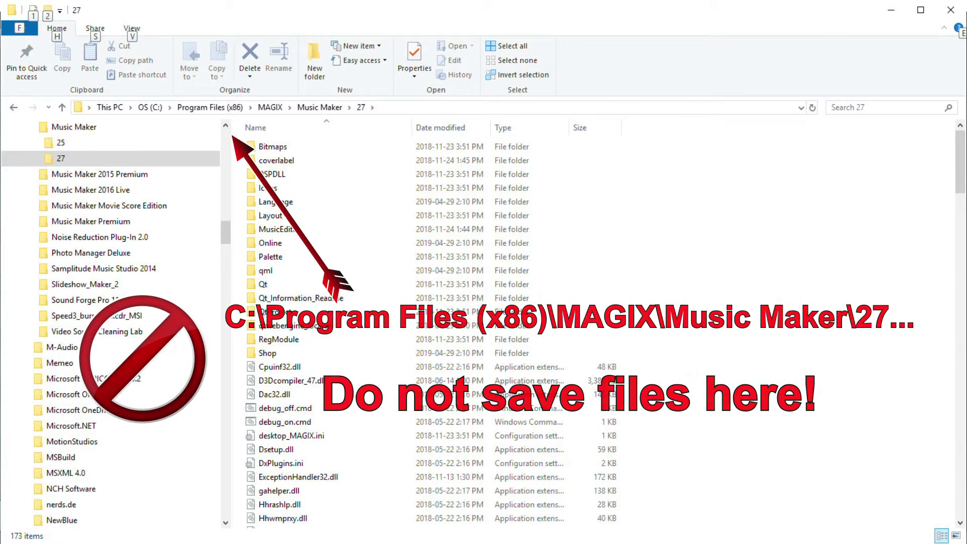
key(alt+Tab)
key(alt+Tab)
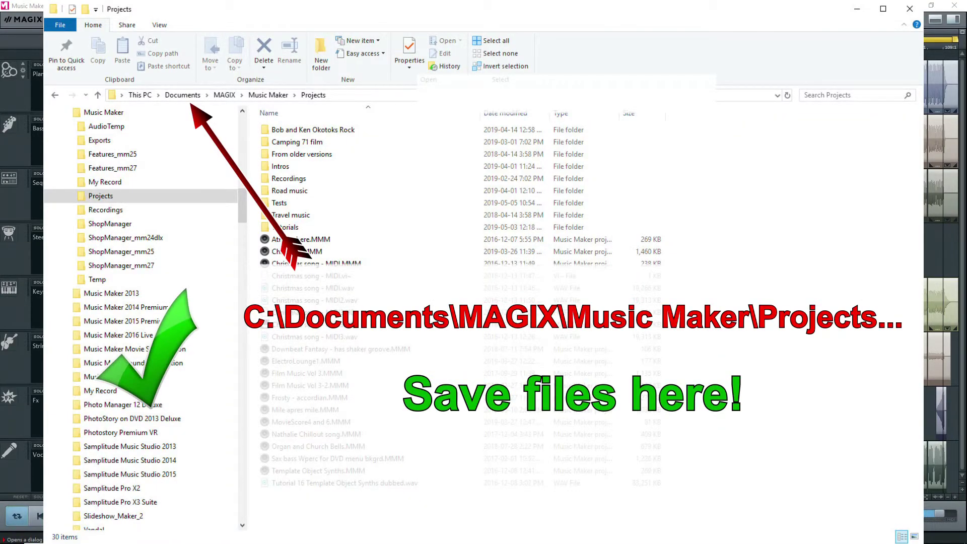
key(alt+Tab)
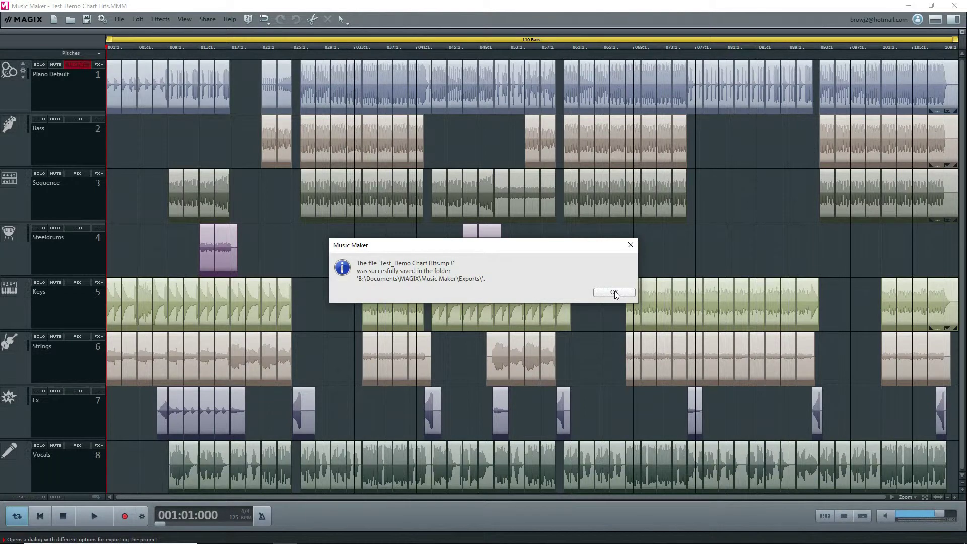
click(615, 293)
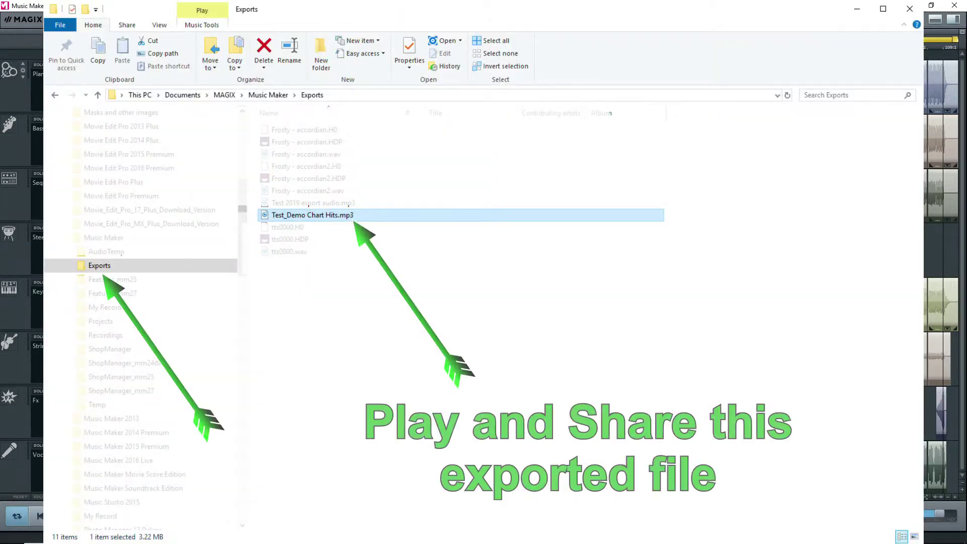